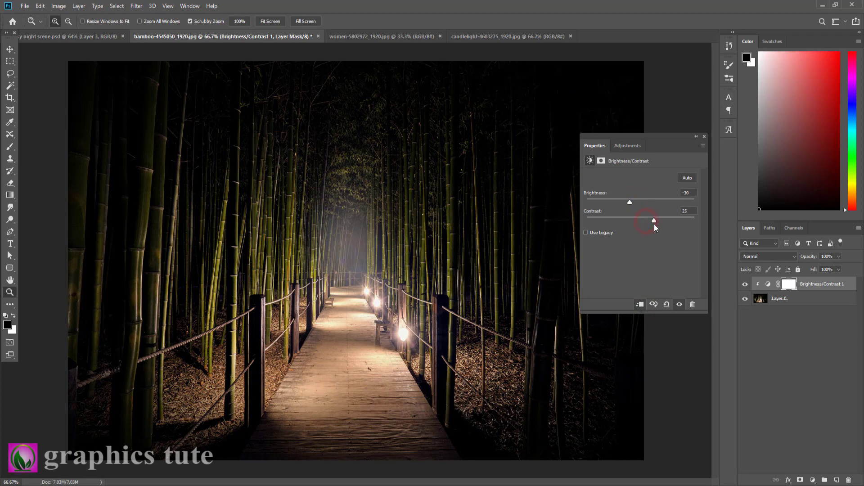
Compare the bamboo image with and without the Brightness/Contrast adjustment.
left_click(703, 135)
left_click(744, 285)
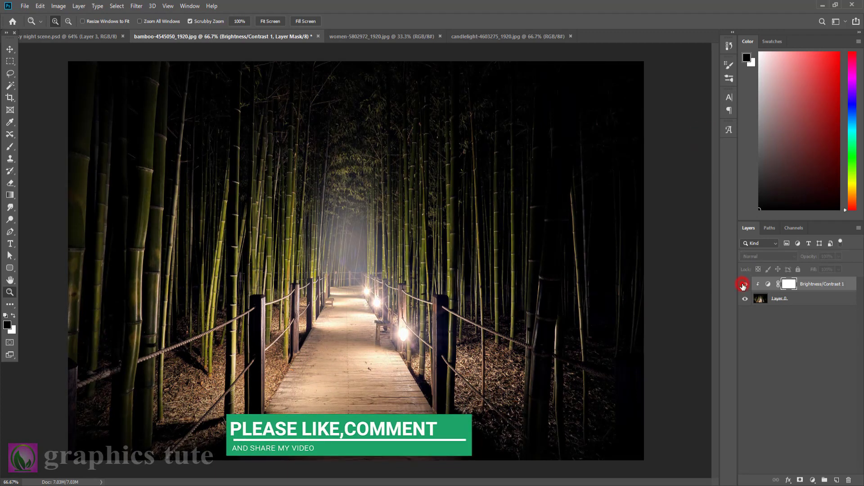
left_click(744, 285)
Add a Hue/Saturation adjustment clipped to the layer below, with the hue raised slightly and the saturation at +38.
left_click(812, 481)
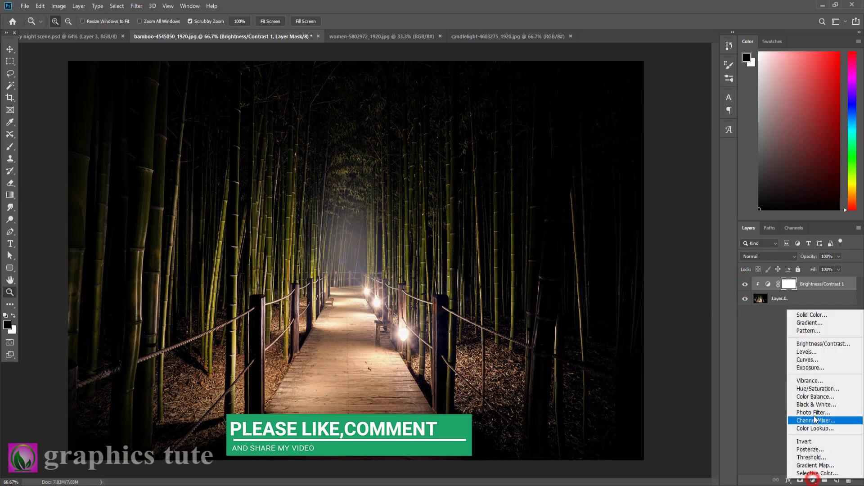
left_click(817, 389)
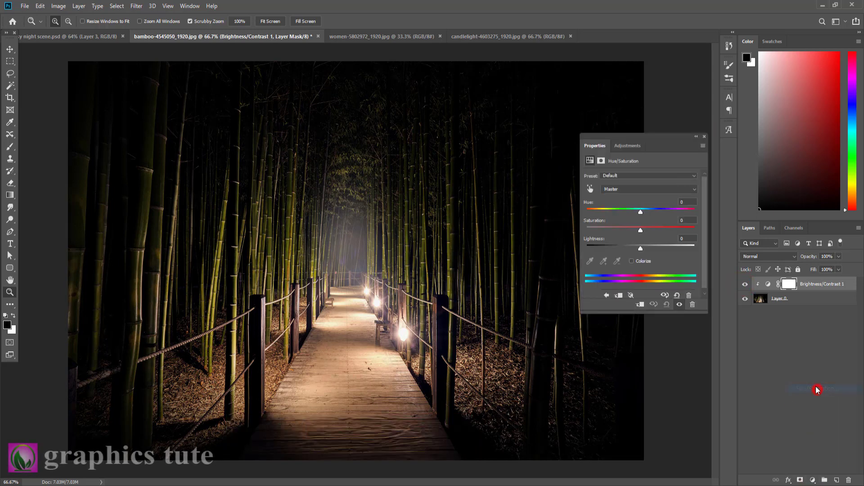
left_click(639, 305)
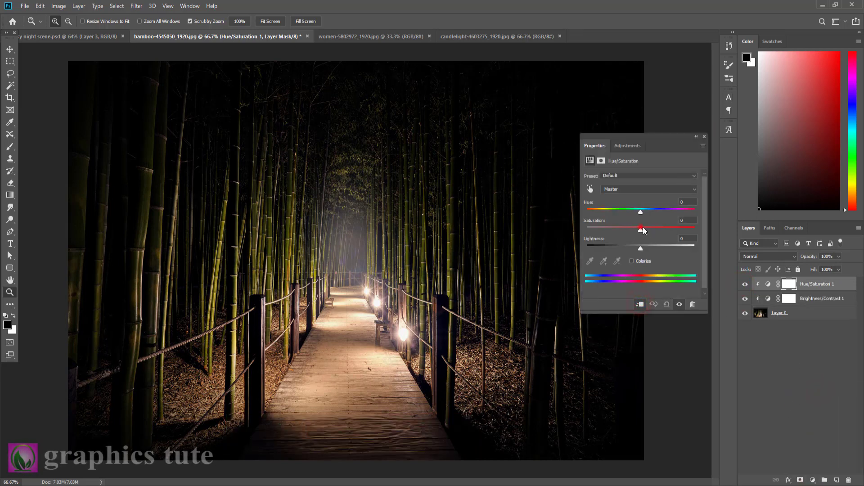
mouse_move(644, 228)
left_mouse_down()
mouse_move(661, 229)
mouse_move(629, 210)
mouse_move(645, 212)
left_mouse_up()
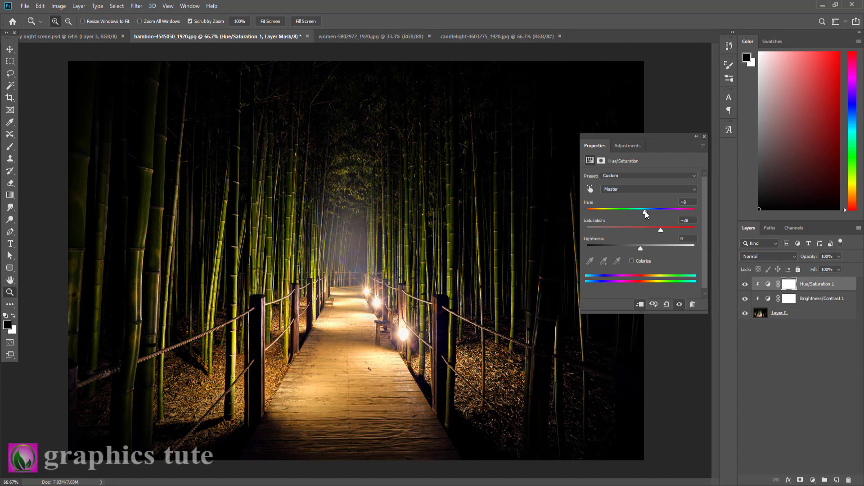
left_click(704, 136)
Compare the bamboo image with and without the Hue/Saturation adjustment.
left_click(745, 283)
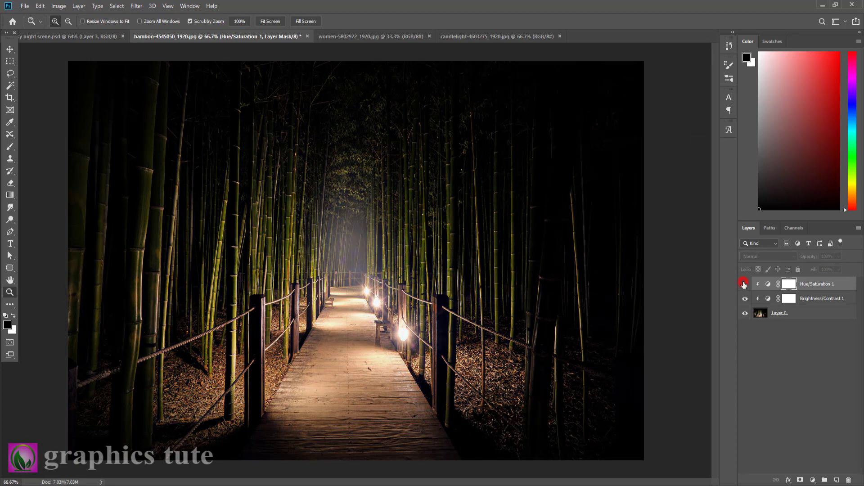
left_click(744, 284)
left_click(745, 284)
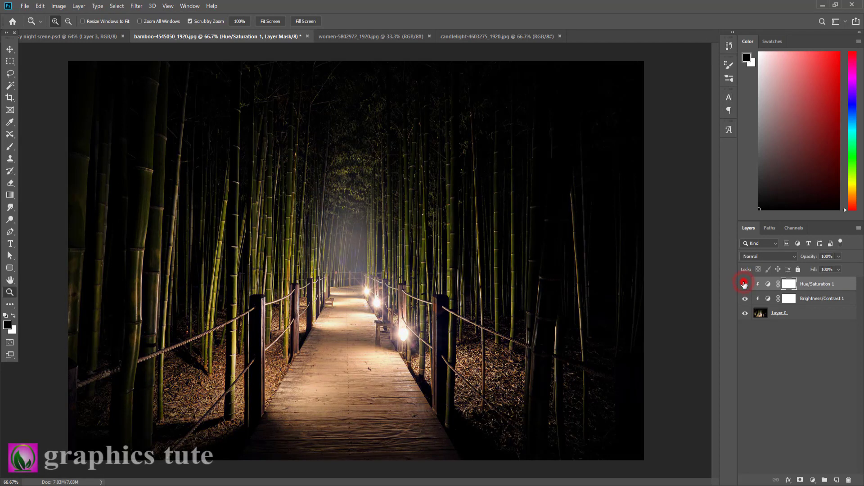
left_click(744, 283)
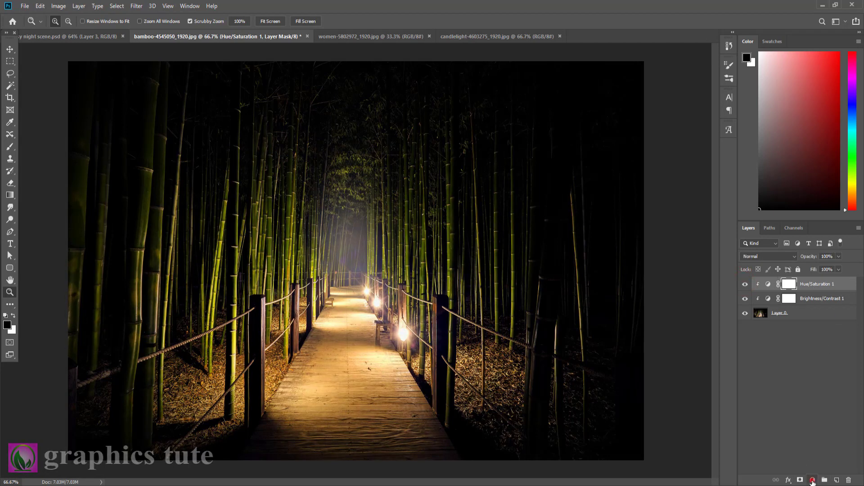
Add a second Brightness/Contrast adjustment on top with brightness 26 and contrast about -7.
left_click(812, 480)
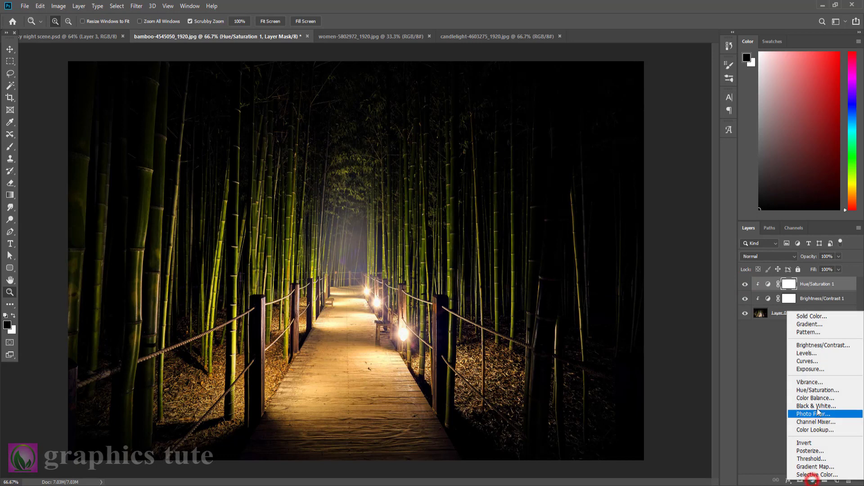
left_click(812, 347)
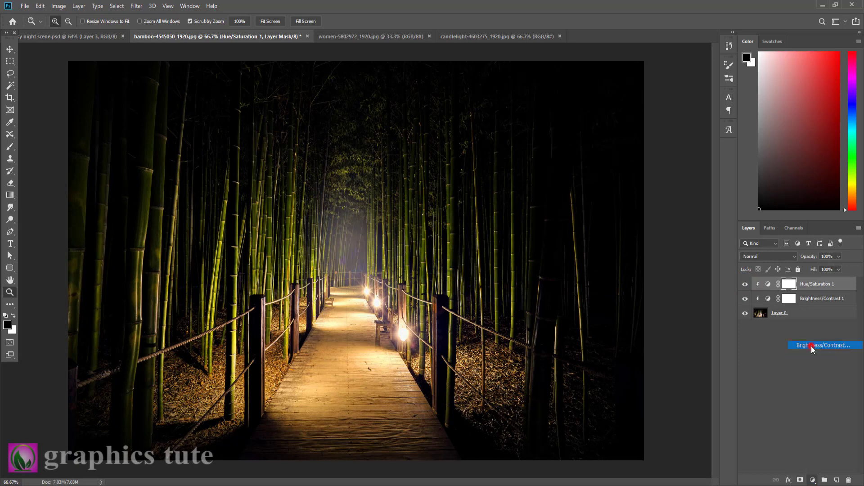
left_click_drag(644, 202, 647, 201)
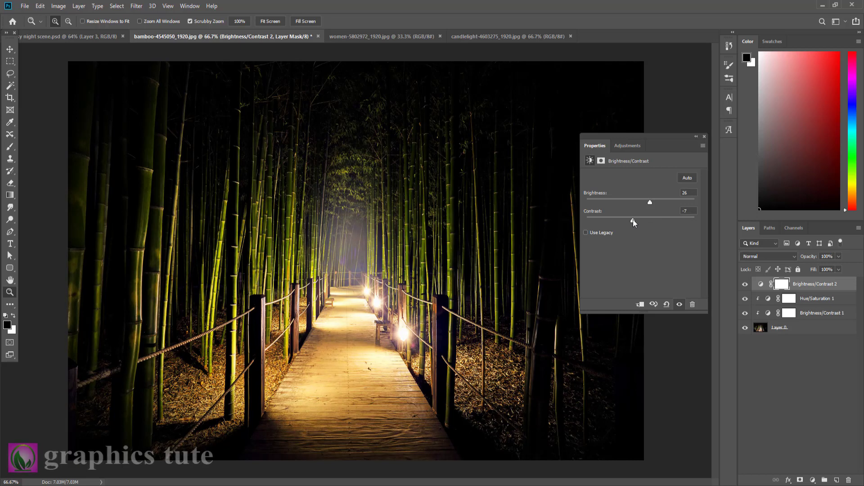
left_click_drag(633, 220, 634, 220)
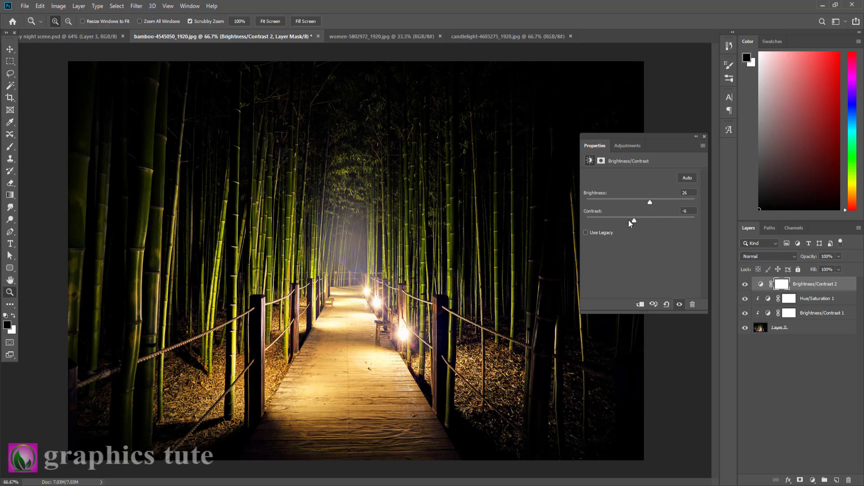
left_click(704, 136)
Compare the bamboo image with and without the second Brightness/Contrast adjustment.
left_click(745, 285)
left_click(745, 284)
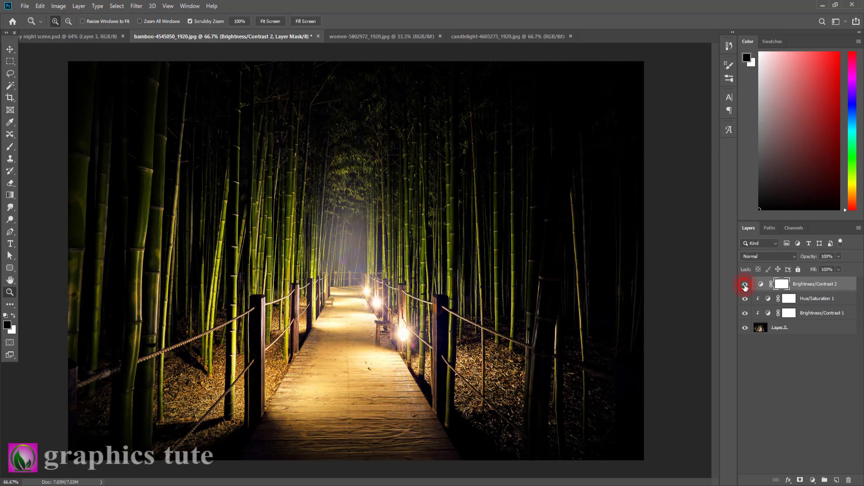
left_click(745, 284)
left_click(745, 284)
Make the second Brightness/Contrast adjustment a clipping mask.
left_click(788, 311)
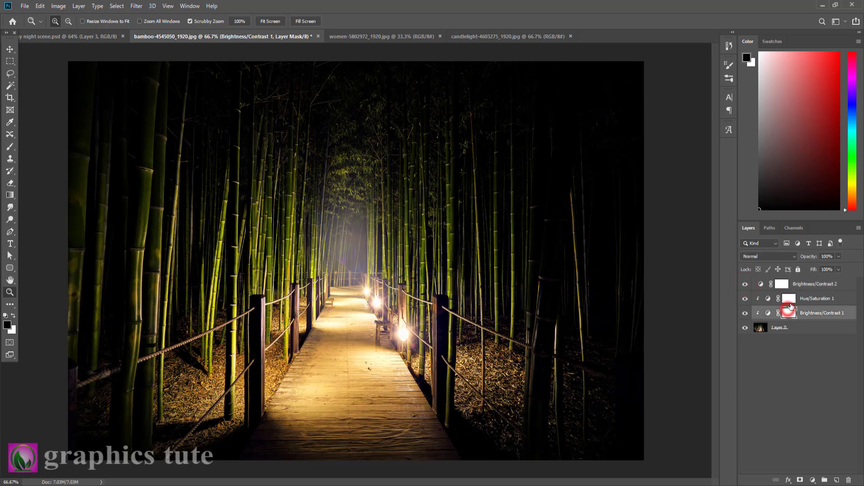
left_click(808, 284)
right_click(807, 283)
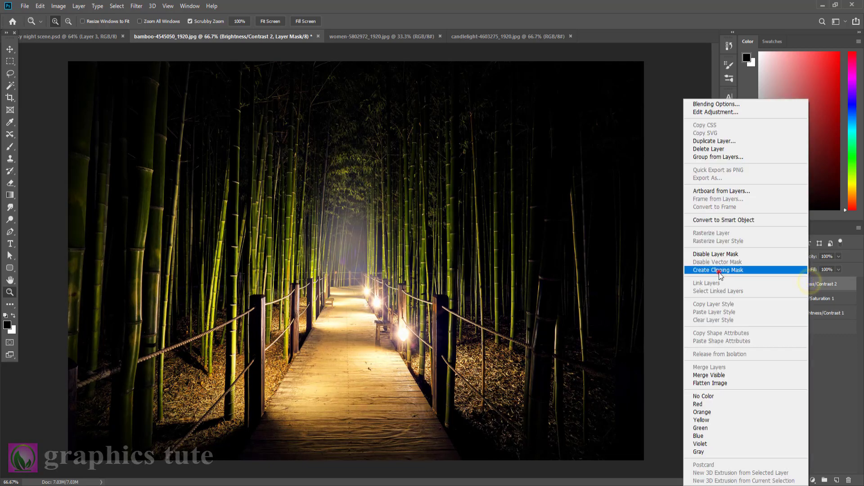
left_click(718, 272)
Paint black over the wooden walkway on the Brightness/Contrast 1 mask with a 500 px brush at 89% opacity.
left_click(785, 313)
key("b")
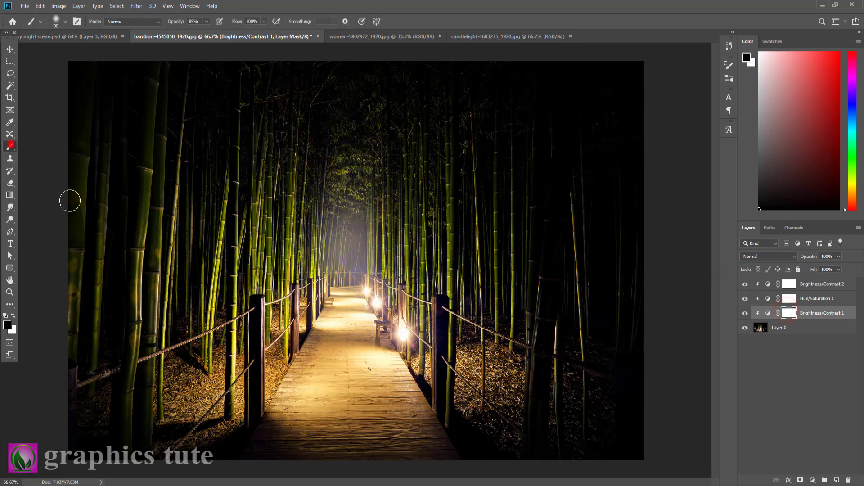
key("bracketright")
key("bracketright")
key("bracketright")
key("bracketright")
key("bracketright")
key("bracketright")
key("bracketright")
key("bracketright")
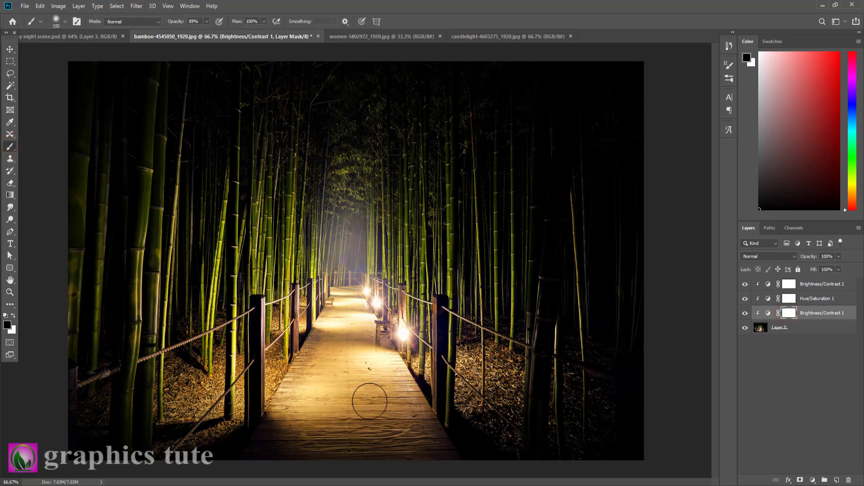
left_click(359, 372)
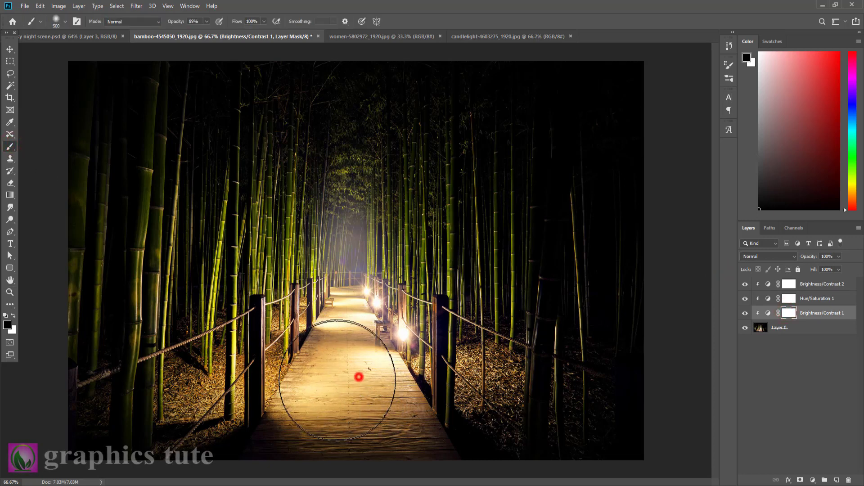
left_click(361, 404)
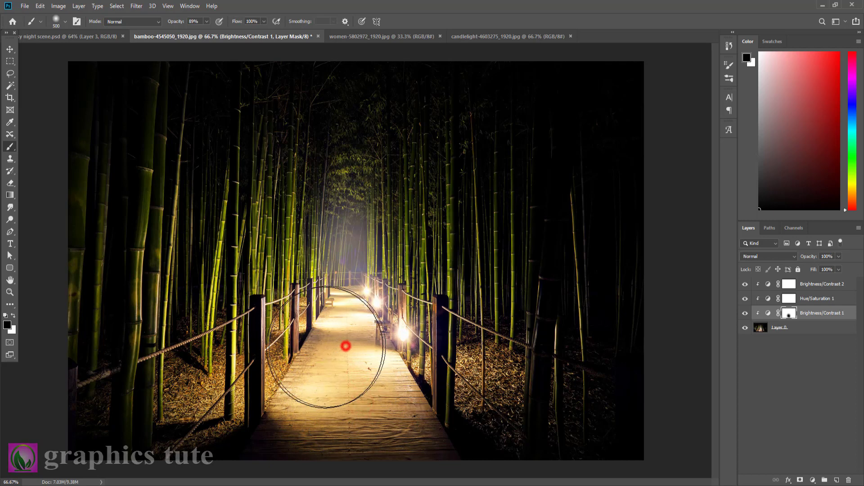
Check the masked walkway by hiding and showing the Brightness/Contrast 1 layer.
left_click(744, 314)
left_click(743, 315)
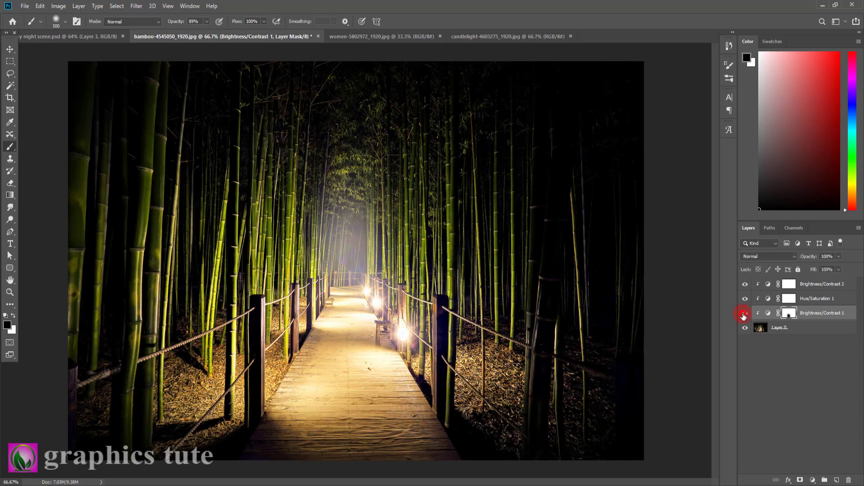
left_click(743, 315)
left_click(743, 313)
Paint black over the ground on both sides of the walkway on the Brightness/Contrast 1 mask.
left_click(555, 415)
mouse_move(555, 415)
left_mouse_down()
mouse_move(512, 426)
mouse_move(534, 390)
left_mouse_up()
left_click(170, 393)
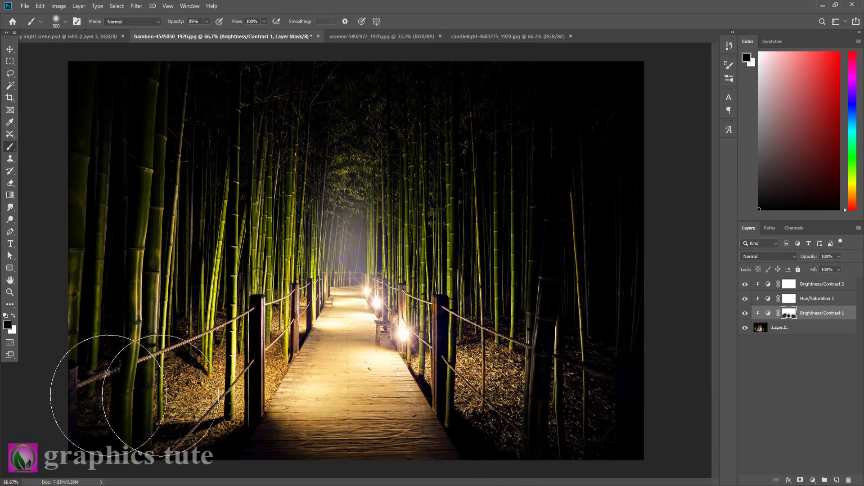
left_click(516, 318)
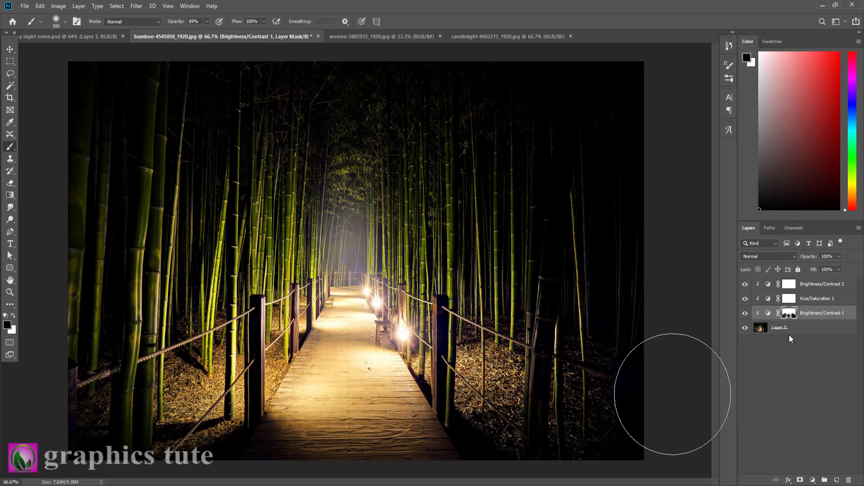
Check the masked ground on both sides of the walkway by hiding and showing the Brightness/Contrast 1 layer.
left_click(744, 313)
left_click(745, 313)
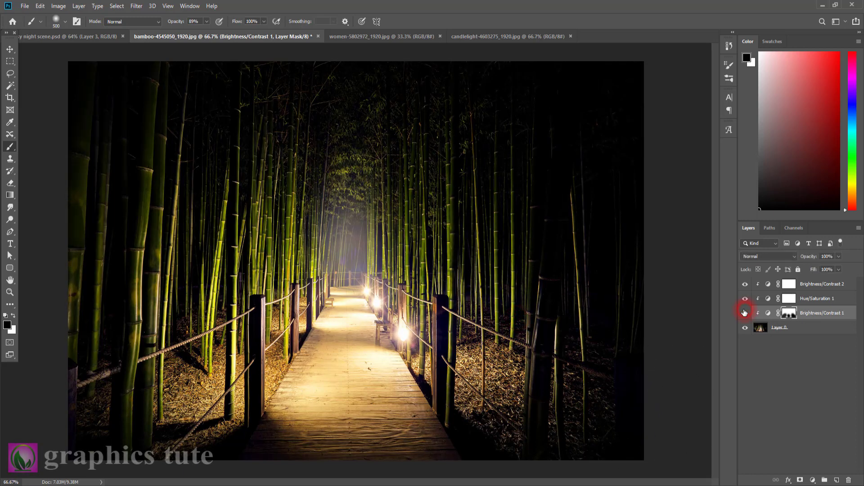
left_click(744, 313)
left_click(744, 313)
left_click(744, 312)
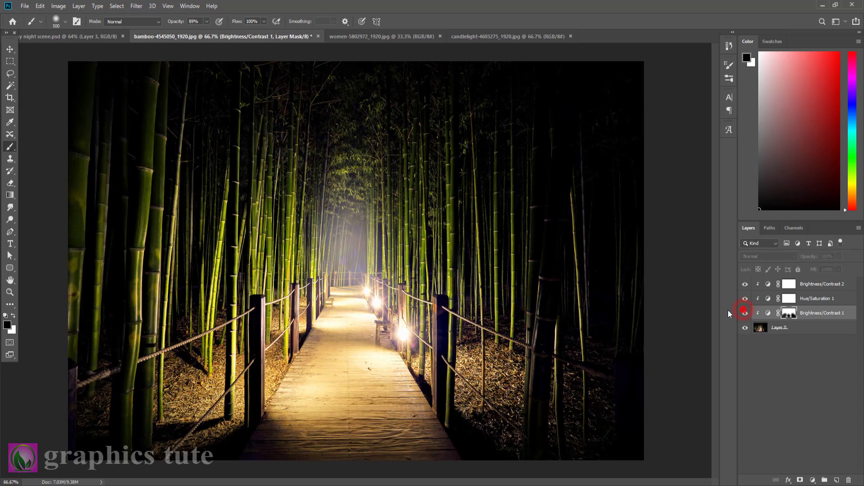
left_click(744, 313)
Switch to the women-5802972_1920.jpg document and unlock its Background layer.
left_click(807, 282)
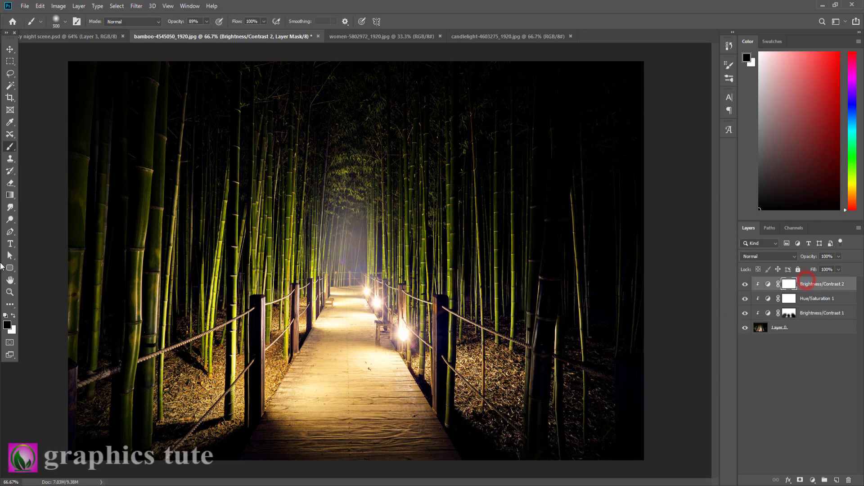
left_click(9, 292)
left_click_drag(283, 309, 278, 300)
left_click(351, 38)
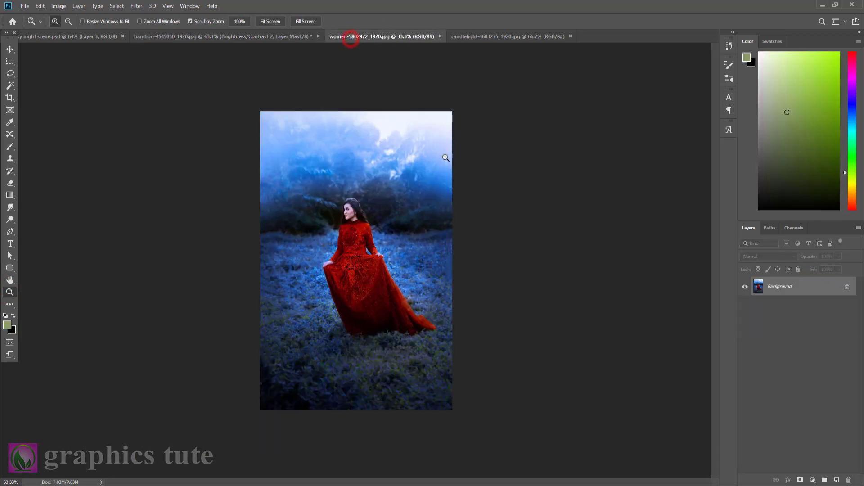
left_click(847, 287)
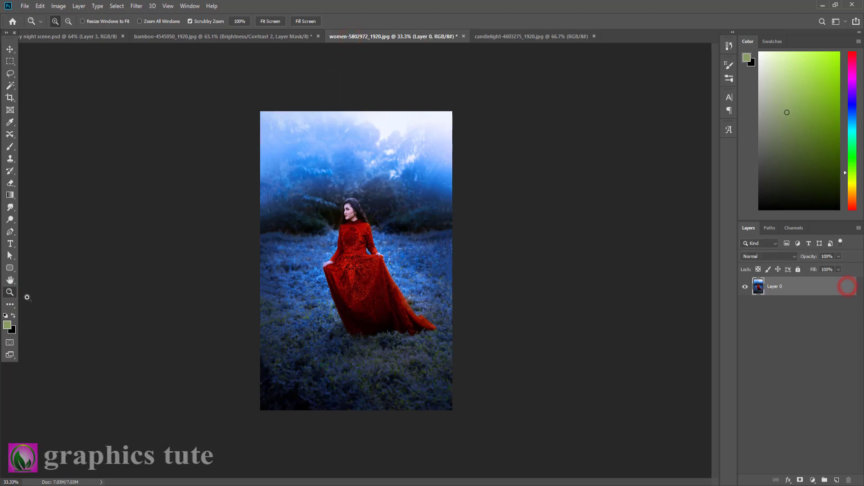
Start a Pen path at the lower left corner of the red dress's hem and trace up the skirt's left edge.
left_click_drag(371, 259, 430, 296)
left_click_drag(329, 353, 369, 193)
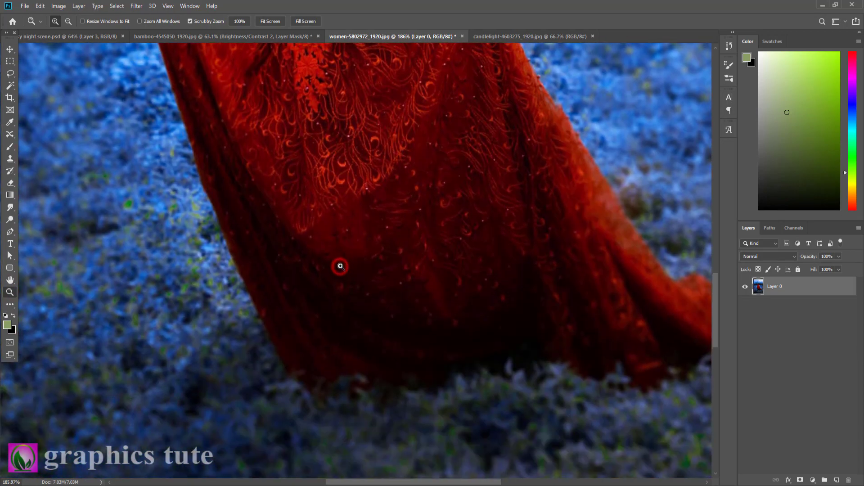
left_click_drag(340, 266, 346, 270)
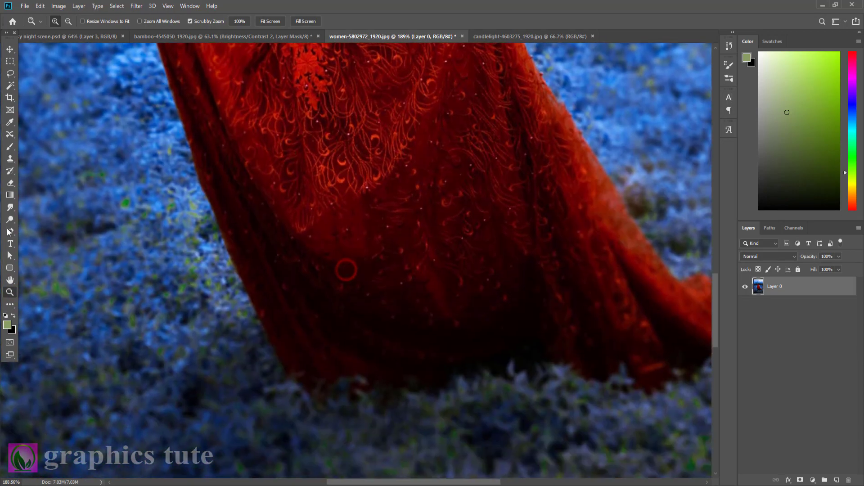
key("p")
left_click(316, 401)
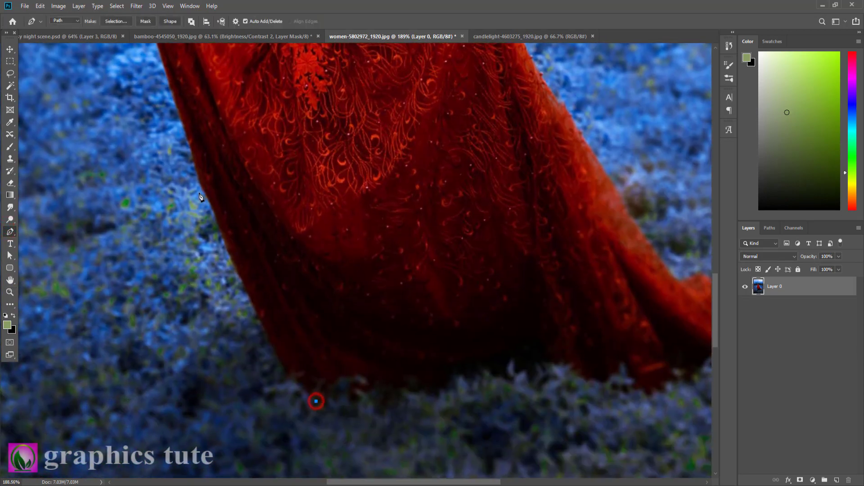
left_click_drag(201, 188, 197, 123)
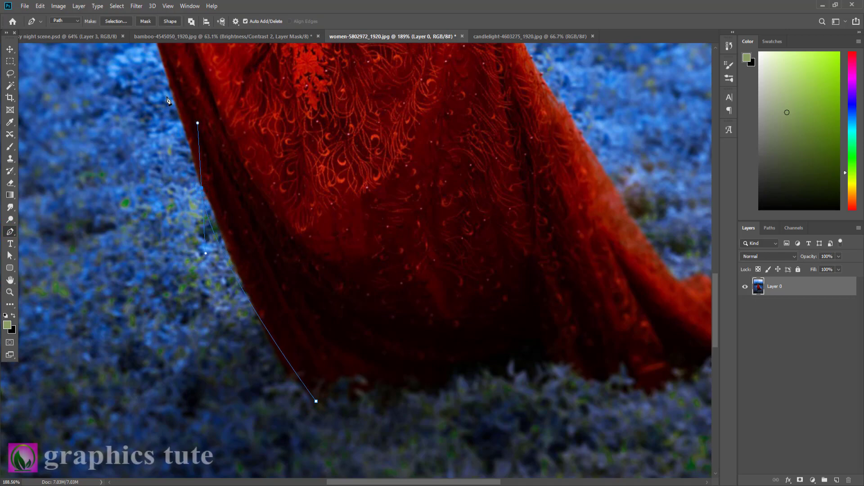
key("ctrl+z")
left_click_drag(237, 275, 217, 215)
left_click(238, 275, "alt")
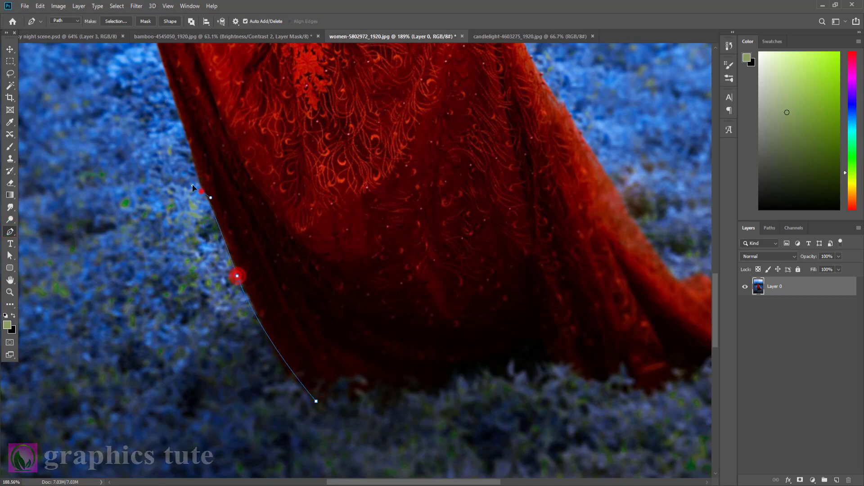
left_click(201, 190)
left_click_drag(182, 123, 177, 98)
left_click(182, 123, "alt")
Continue the path up the skirt's left edge, around the woman's hand and onto the sleeve.
left_click_drag(224, 115, 285, 347)
left_click(211, 254)
left_click(209, 243)
left_click(206, 230)
left_click_drag(239, 202, 253, 200)
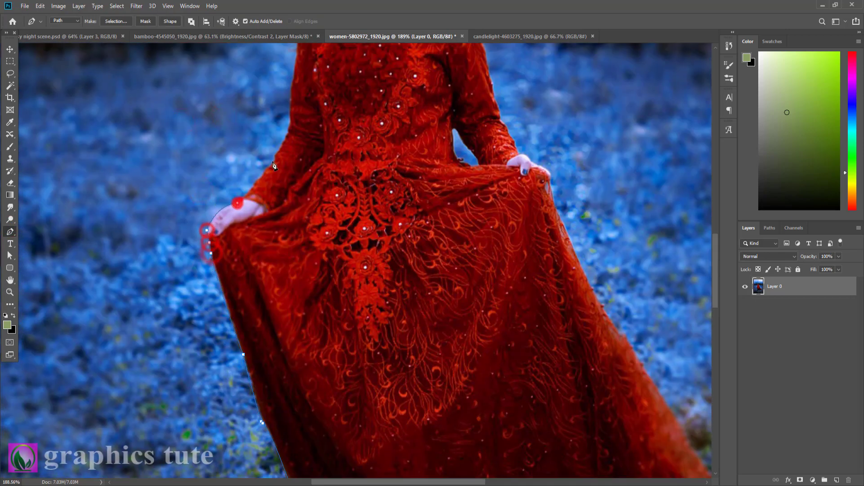
left_click(278, 152, "alt")
Continue the path up the left sleeve to the shoulder and along it towards the collar.
left_click_drag(277, 151, 273, 311)
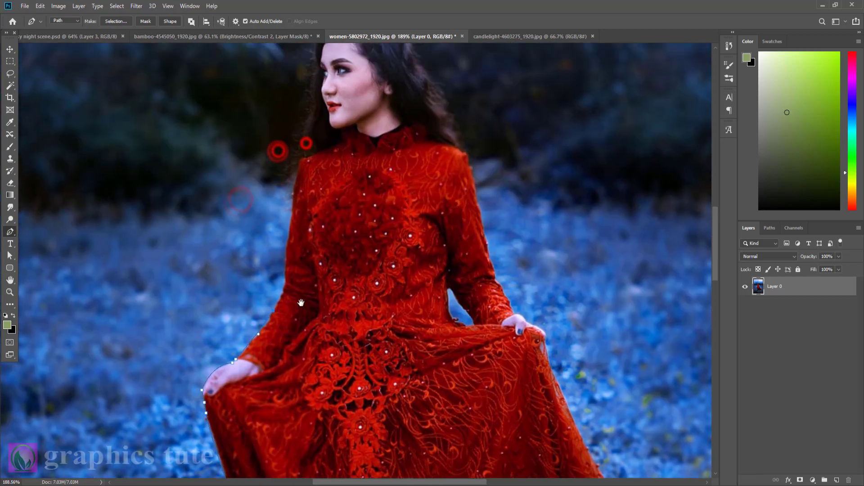
left_click(283, 285)
left_click(285, 280)
left_click(285, 275)
left_click_drag(293, 211, 323, 287)
left_click(317, 257)
left_click(329, 253)
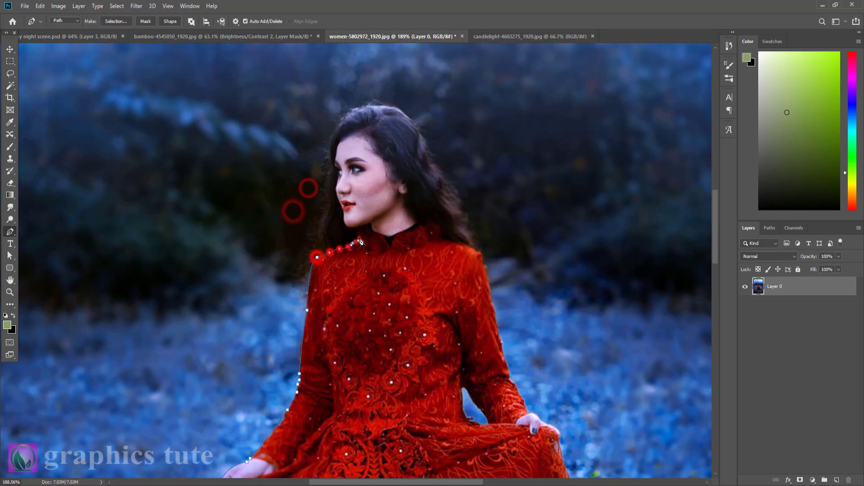
Trace the path up the woman's face profile from the mouth past the nose to the forehead hairline.
left_click_drag(344, 210, 345, 187)
left_click(343, 210, "alt")
left_click(340, 203)
left_click(335, 193)
left_click(335, 183)
left_click(327, 157)
Trace the path over the top of the hair and down its right side to the dress's right shoulder.
left_click_drag(368, 106, 413, 100)
left_click(368, 106, "alt")
left_click_drag(426, 146, 437, 178)
left_click(448, 189)
left_click(461, 205)
left_click(466, 229)
left_click(477, 250)
left_click_drag(587, 414, 530, 275)
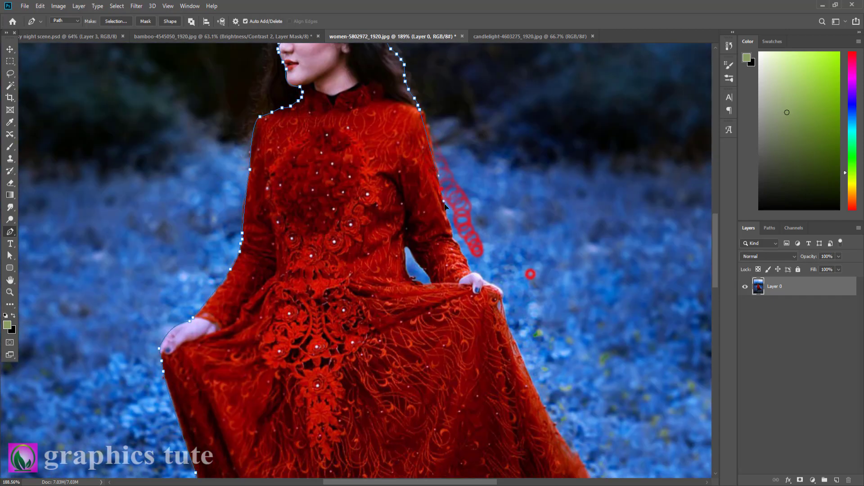
Continue the pen path down the outer edge of the right sleeve to the hand holding the skirt.
left_click(442, 188, "alt")
left_click_drag(443, 188, 432, 141)
left_click(452, 238)
left_click(456, 242)
left_click(461, 251)
left_click(466, 260)
left_click(468, 265)
left_click(469, 270)
left_click(471, 274)
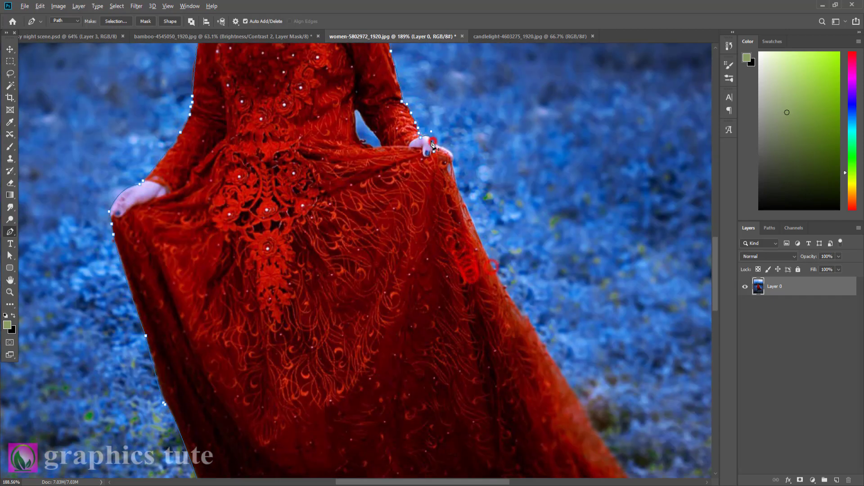
Continue the path from the hand down the skirt's right edge past its middle fold.
left_click_drag(512, 299, 523, 143)
left_click(511, 300, "alt")
left_click(516, 307)
left_click(520, 311)
left_click(525, 314)
left_click(544, 238)
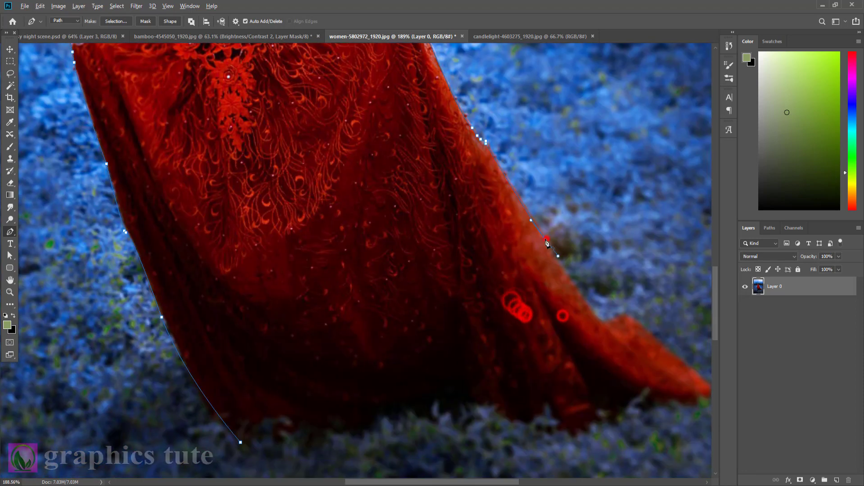
Trace the path over the bump where the dress train begins and along its upper edge.
left_click(598, 317)
left_click(617, 316)
left_click(624, 314)
left_click(637, 319)
left_click_drag(669, 340, 607, 201)
Trace the path around the train's tip and back along the hem, closing it at the starting anchor.
left_click(648, 246)
left_click(648, 254)
left_click(641, 256)
left_click(627, 261)
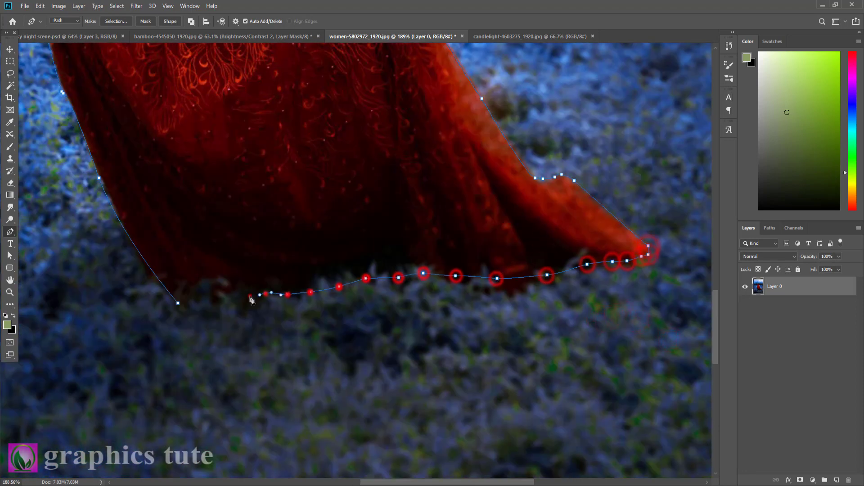
left_click(177, 303)
Convert the closed path into a selection and add a layer mask that isolates the woman.
right_click(241, 104)
left_click(279, 141)
left_click(441, 121)
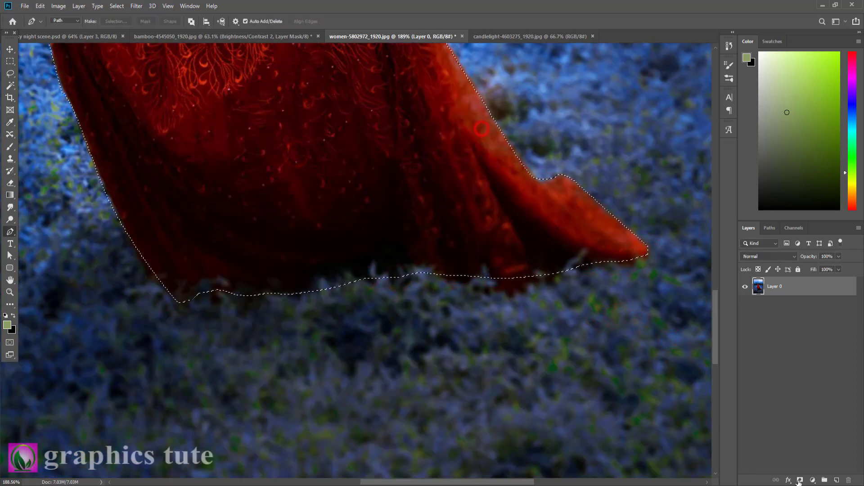
left_click(799, 480)
Trace a closed pen path around the blue background gap between the woman's waist and right arm.
left_click(10, 292)
left_click_drag(301, 174, 236, 109)
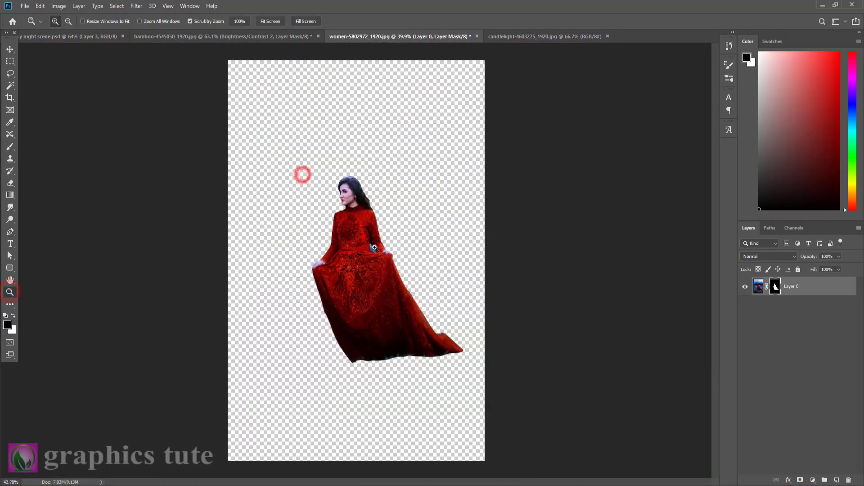
left_click_drag(353, 234, 441, 264)
scroll(441, 263, "down", 3)
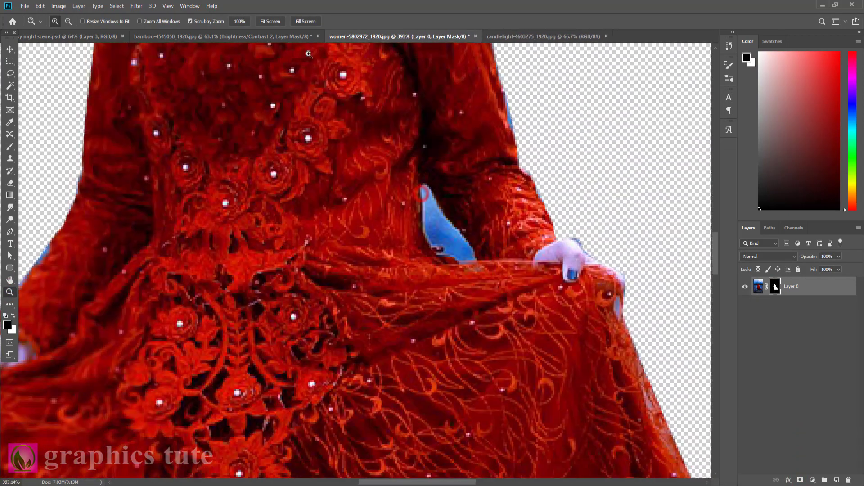
left_click(11, 233)
left_click(456, 259)
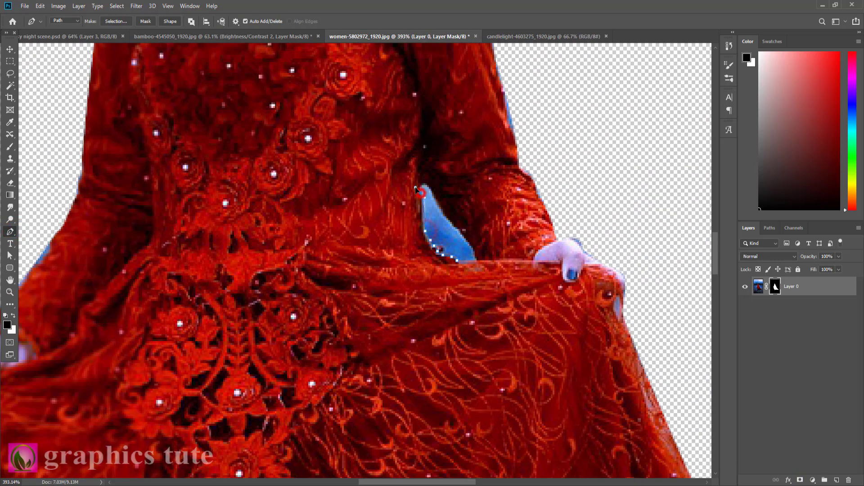
left_click_drag(444, 206, 436, 199)
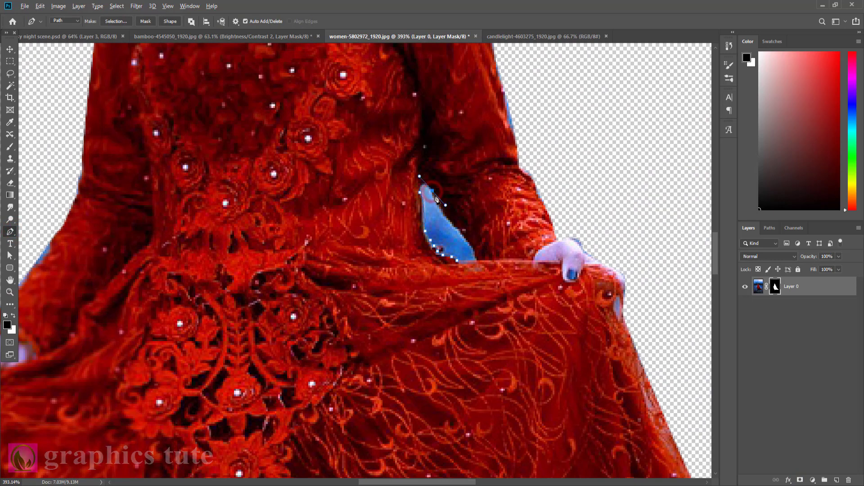
left_click_drag(462, 230, 481, 238)
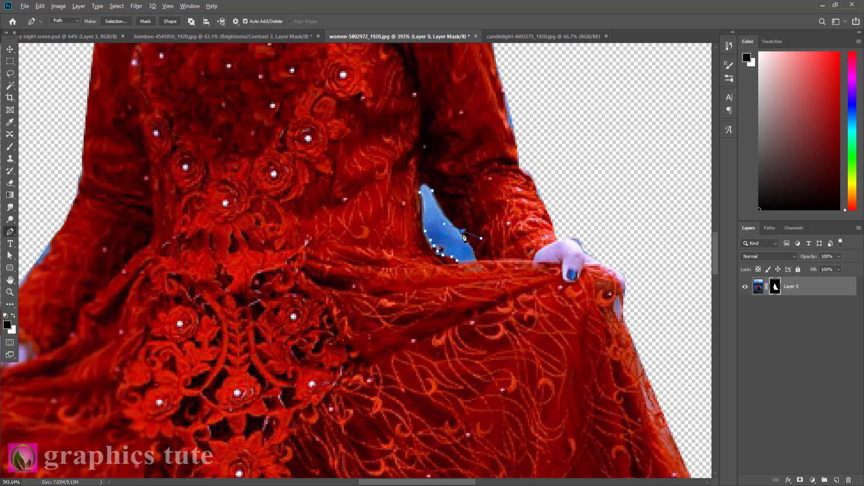
left_click(474, 260)
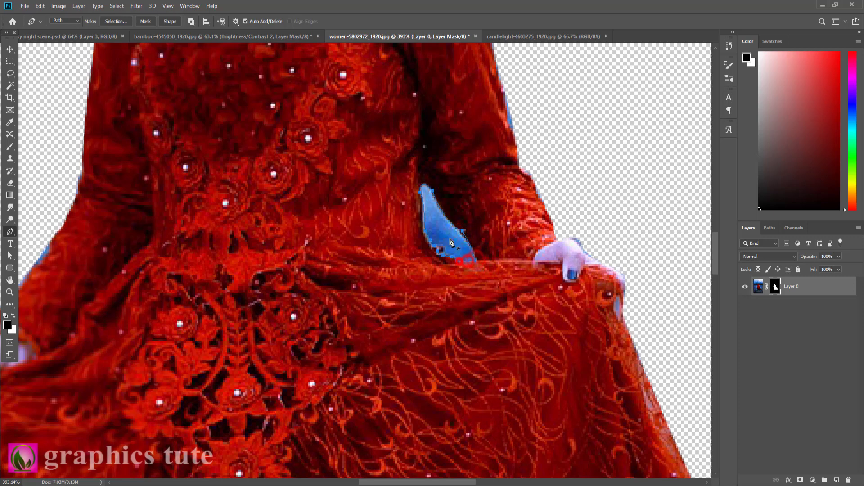
Turn the gap path into a selection and paint it out on the layer mask with a 60 px black brush.
right_click(452, 243)
left_click(468, 278)
left_click(480, 129)
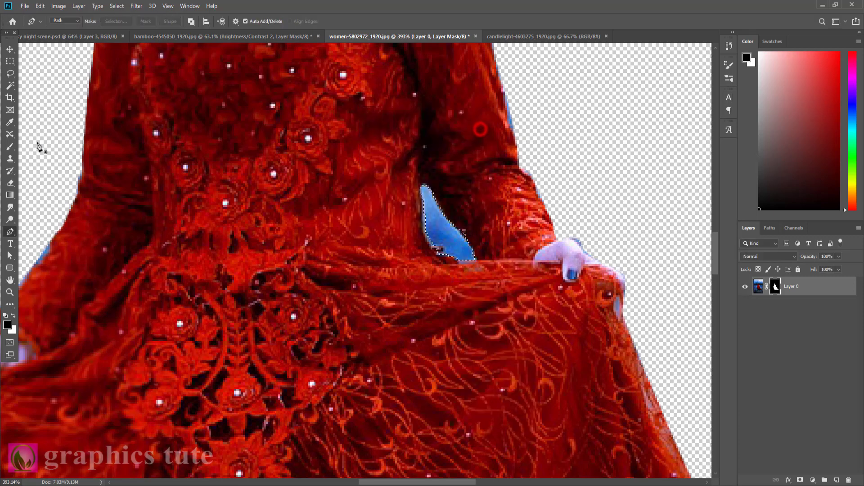
left_click(10, 147)
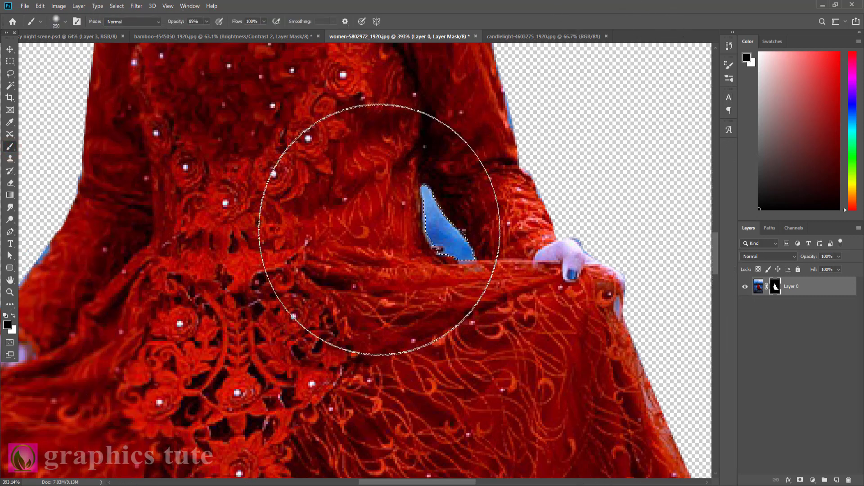
key("bracketleft")
key("bracketleft")
key("bracketleft")
key("bracketleft")
key("bracketleft")
key("bracketleft")
key("bracketleft")
mouse_move(417, 231)
left_mouse_down()
mouse_move(398, 255)
mouse_move(428, 205)
mouse_move(411, 243)
mouse_move(471, 280)
mouse_move(413, 207)
left_mouse_up()
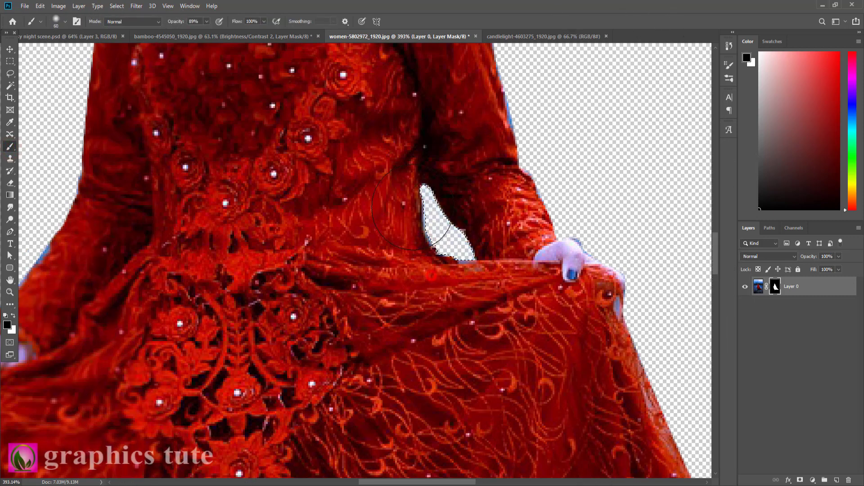
Refine the layer mask with Select and Mask, using Radius 1 px, Smooth 2 and Contrast 6%.
right_click(775, 285)
left_click(787, 351)
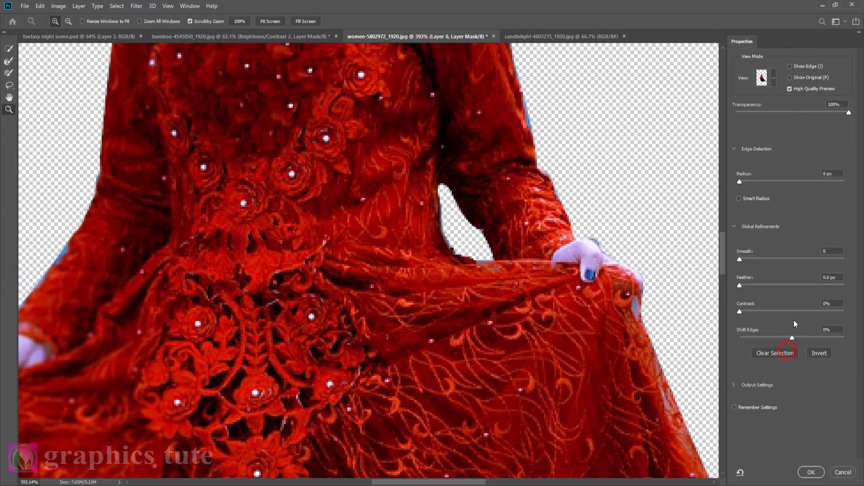
left_click_drag(741, 182, 745, 182)
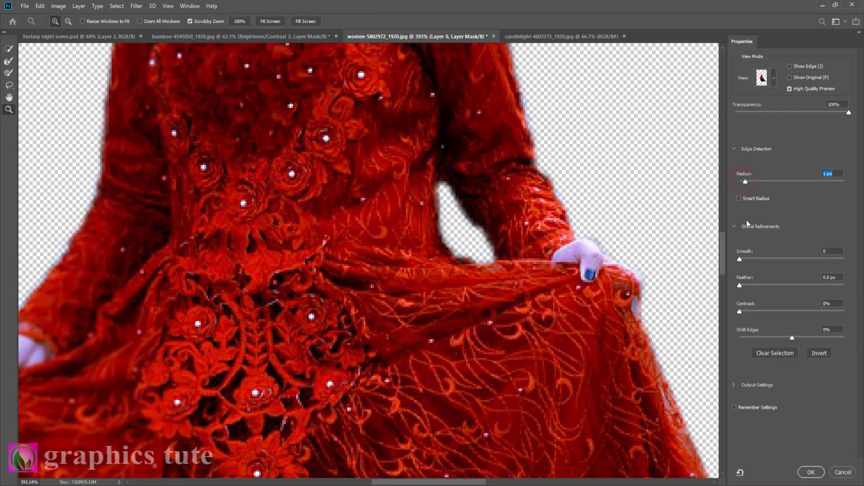
left_click_drag(741, 312, 746, 313)
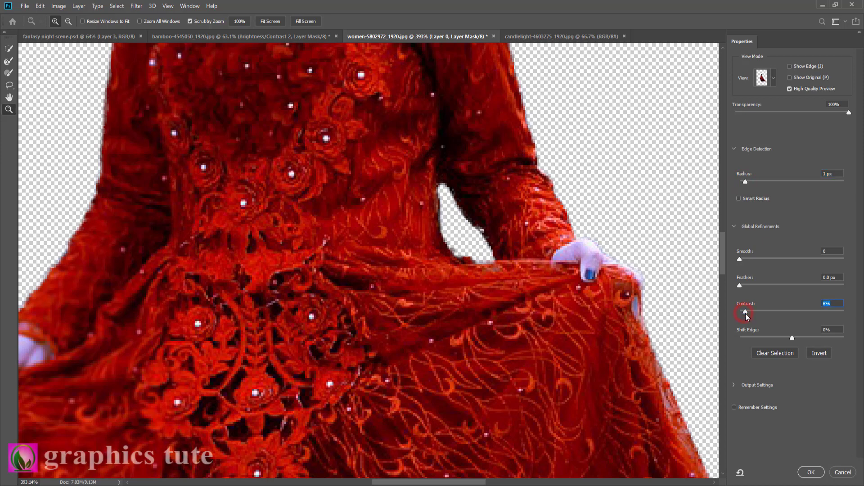
left_click_drag(740, 260, 742, 260)
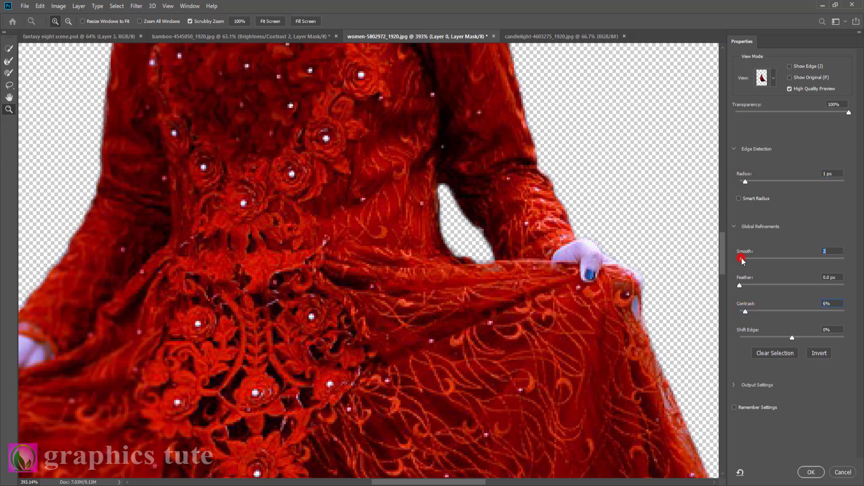
left_click(810, 472)
Move the masked woman into the bamboo walkway document as the topmost layer.
left_click(9, 291)
key("ctrl+0")
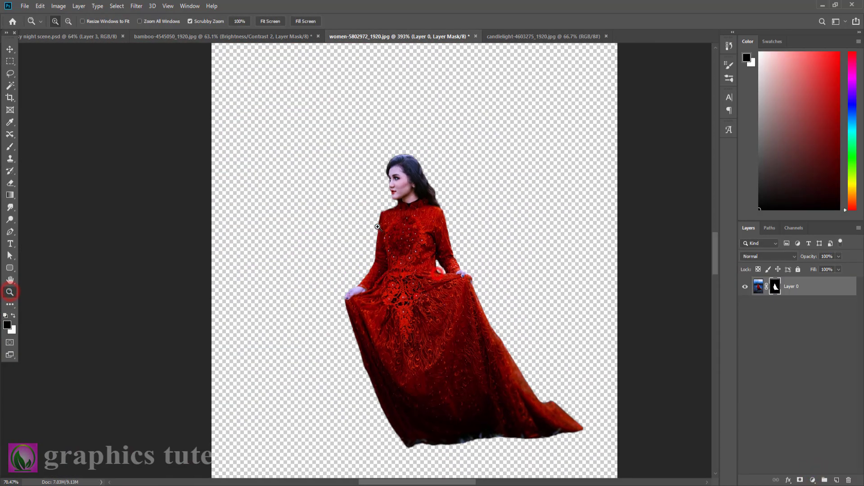
left_click_drag(378, 227, 375, 226)
left_click(10, 47)
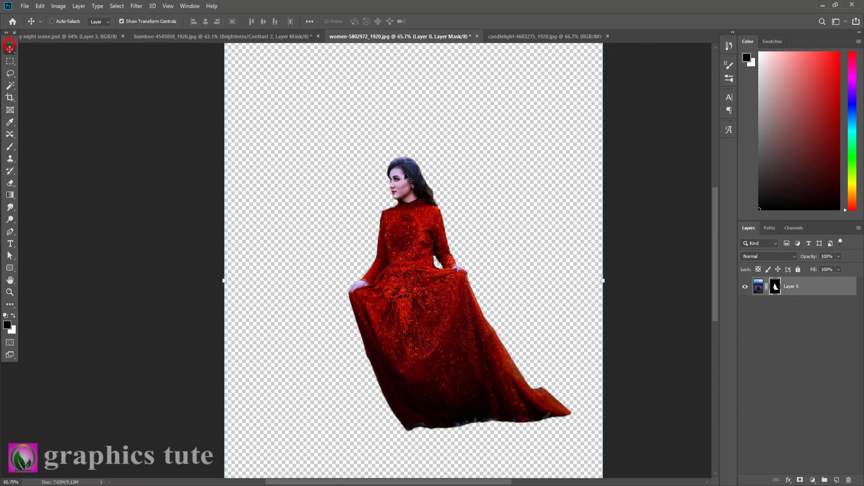
left_click_drag(407, 176, 364, 286)
left_click_drag(403, 327, 392, 230)
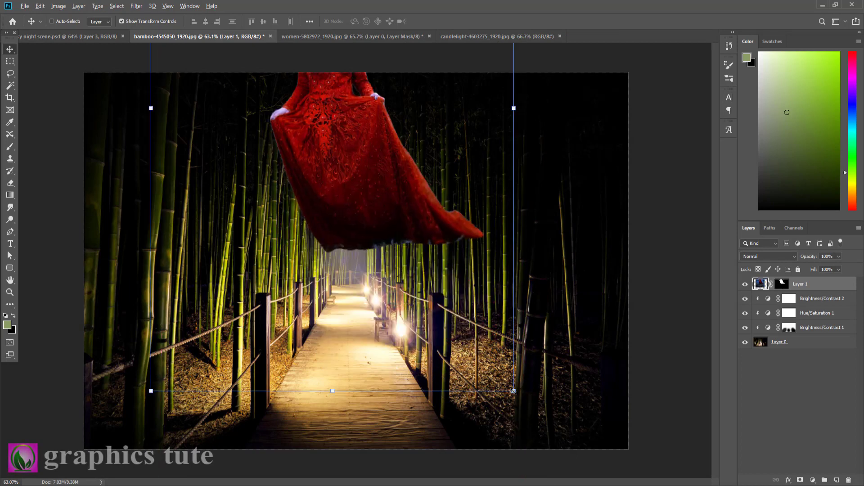
Scale the woman down proportionally and position her standing in the middle of the wooden walkway.
left_click_drag(513, 390, 411, 230)
left_click_drag(359, 156, 360, 408)
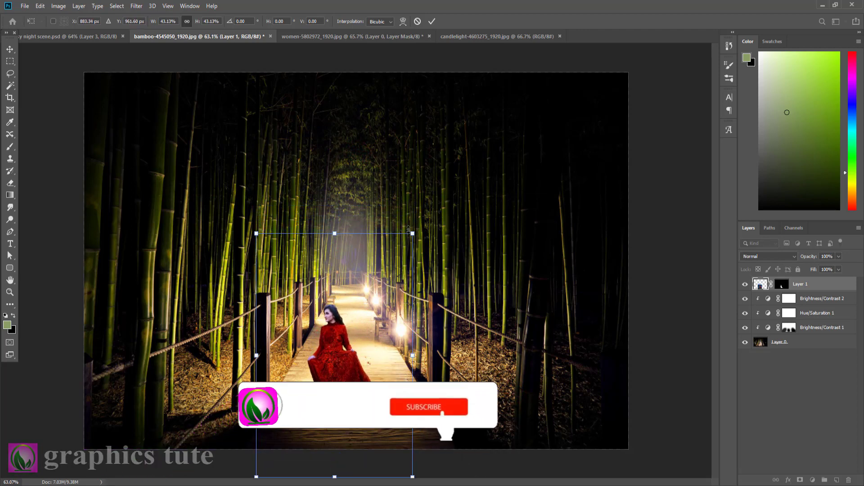
left_click_drag(413, 233, 468, 193)
left_click_drag(334, 388, 340, 223)
left_click(432, 21)
Clean the leftover grass along the dress hem by painting black on the woman's mask with a 25 px brush at 60% opacity.
left_click(9, 291)
key("d")
left_click(781, 285)
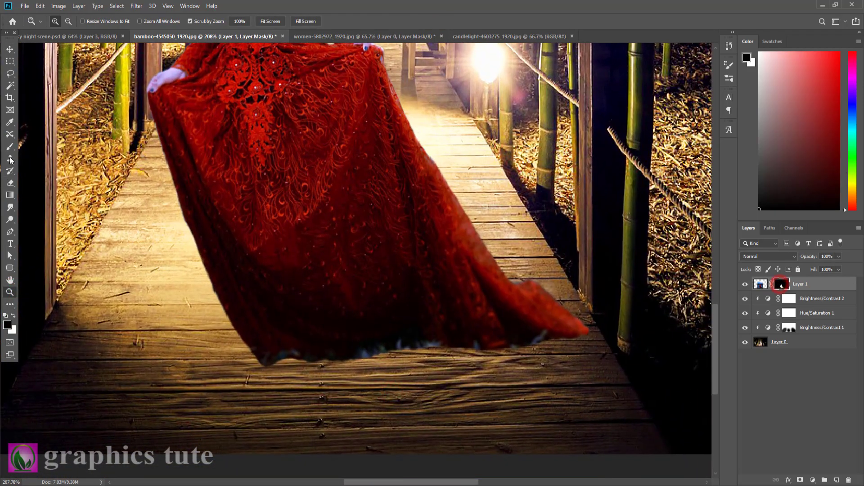
key("b")
key("bracketleft")
key("bracketleft")
key("bracketleft")
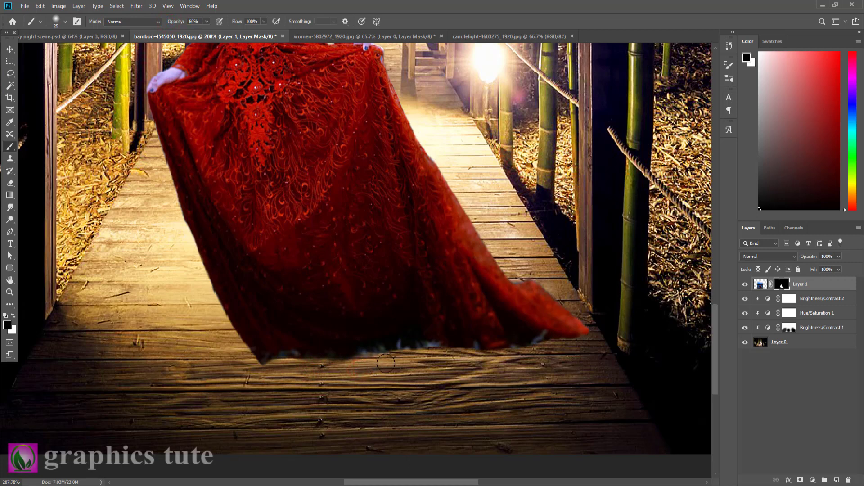
mouse_move(392, 368)
left_mouse_down()
mouse_move(441, 352)
mouse_move(467, 359)
left_mouse_up()
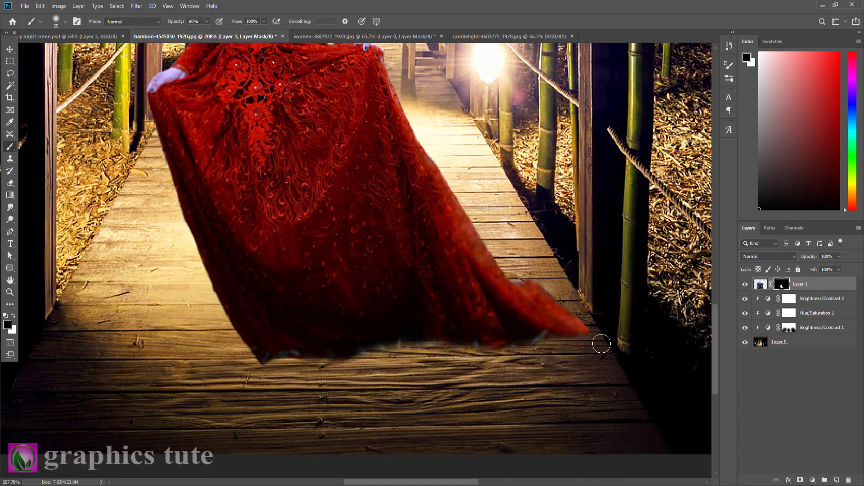
left_click_drag(496, 353, 523, 353)
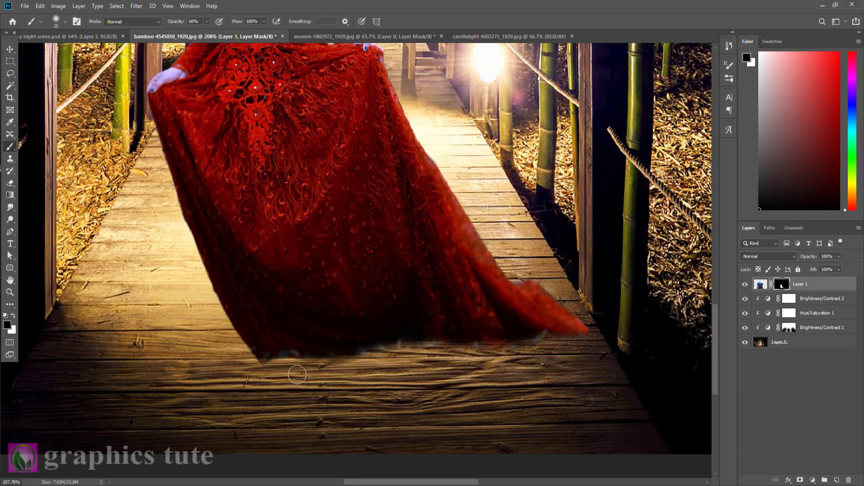
Add a new layer beneath the woman and paint a black contact shadow along the dress hem.
left_click(812, 298)
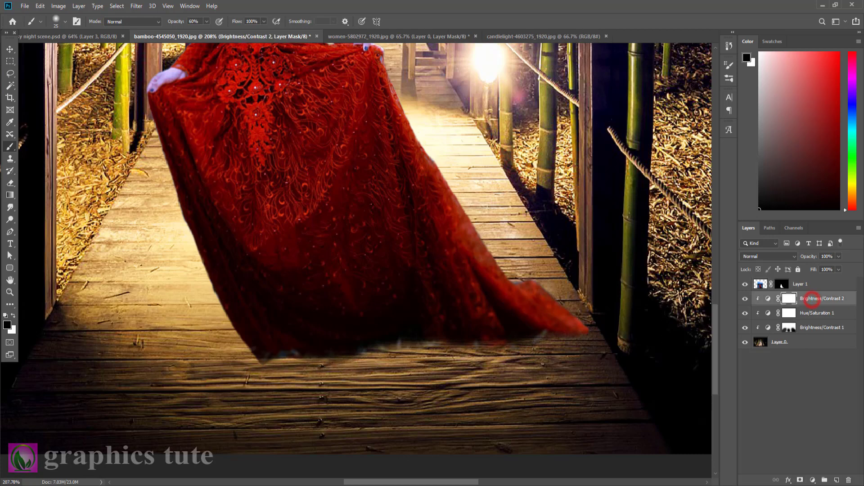
left_click(836, 479)
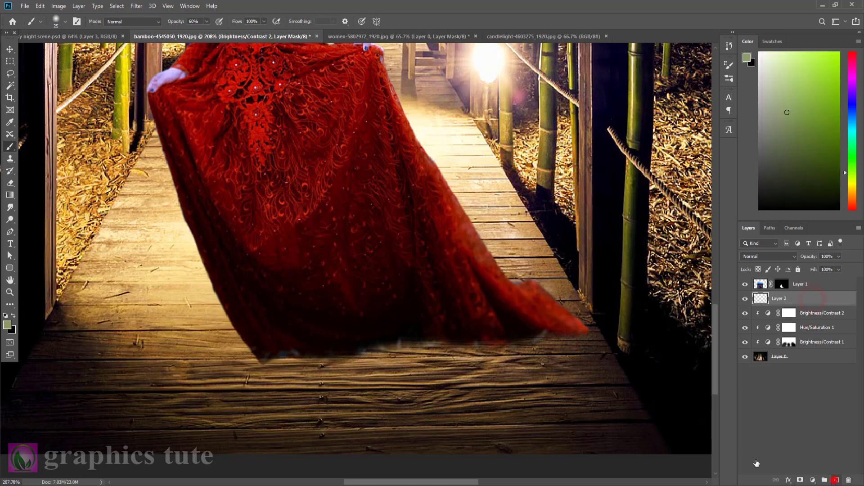
left_click(14, 316)
left_click_drag(262, 357, 297, 350)
mouse_move(271, 352)
left_mouse_down()
mouse_move(376, 348)
mouse_move(414, 338)
mouse_move(376, 341)
mouse_move(445, 331)
mouse_move(433, 331)
mouse_move(582, 329)
mouse_move(519, 342)
mouse_move(539, 337)
mouse_move(454, 334)
mouse_move(467, 333)
mouse_move(395, 350)
mouse_move(423, 338)
mouse_move(263, 358)
mouse_move(377, 356)
left_mouse_up()
left_click(283, 353)
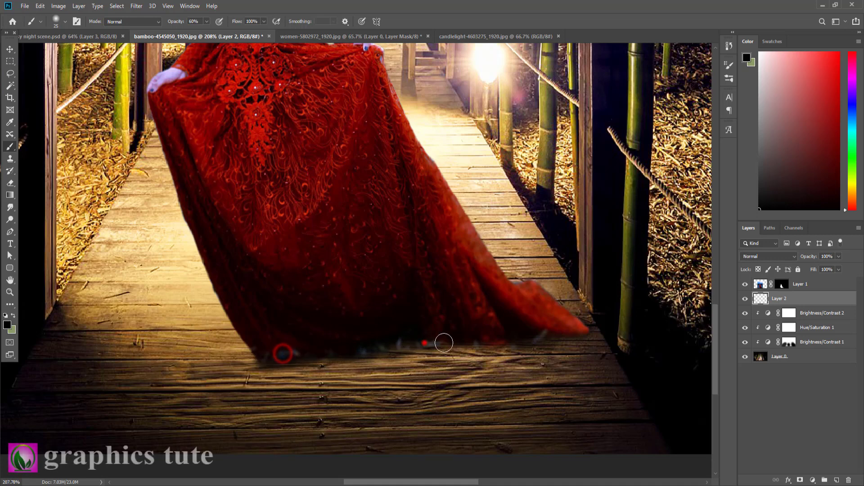
left_click_drag(424, 342, 592, 338)
left_click(578, 339)
left_click(353, 356)
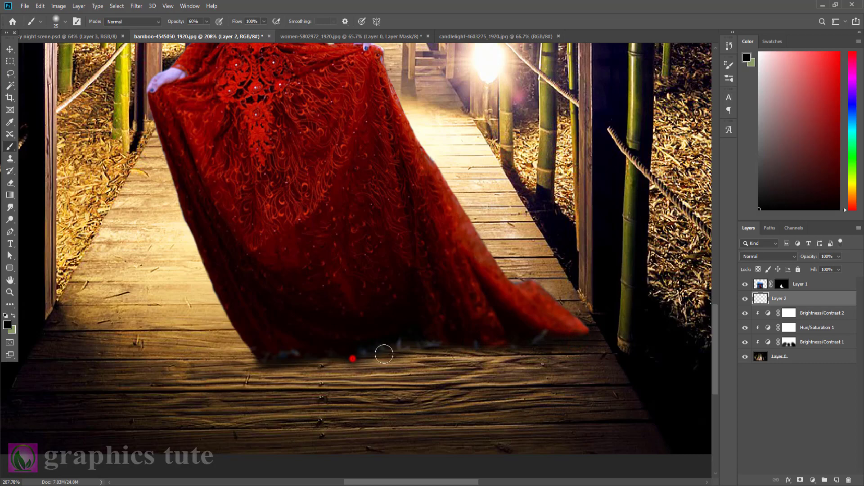
Add another layer above the contact shadow and paint a broader black shadow on the walkway below the dress with a 60 px brush.
left_click(8, 292)
left_click_drag(333, 331, 357, 359)
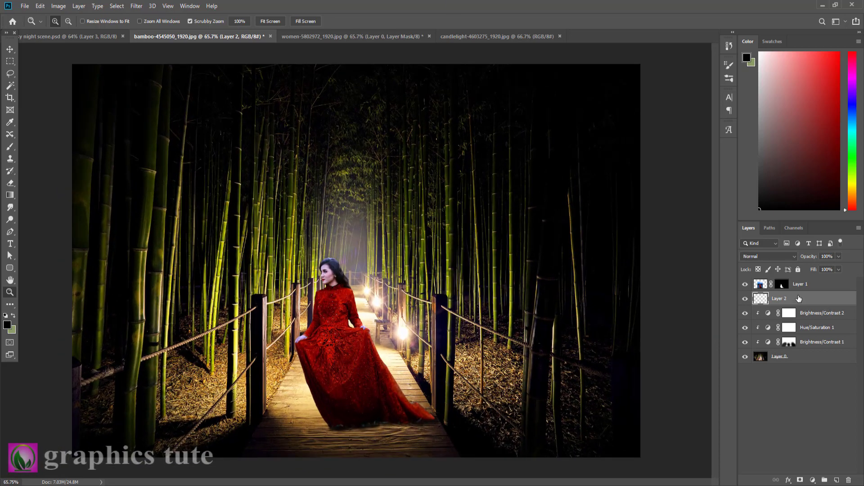
left_click(804, 287)
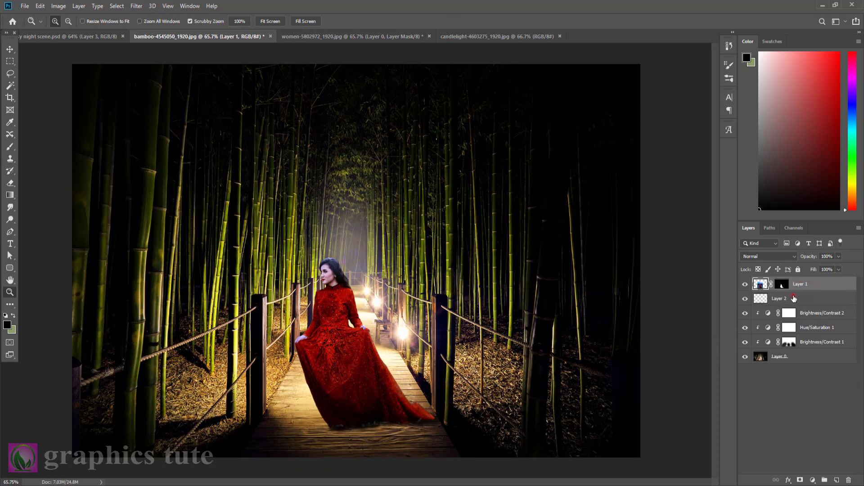
left_click(793, 298)
left_click(837, 480)
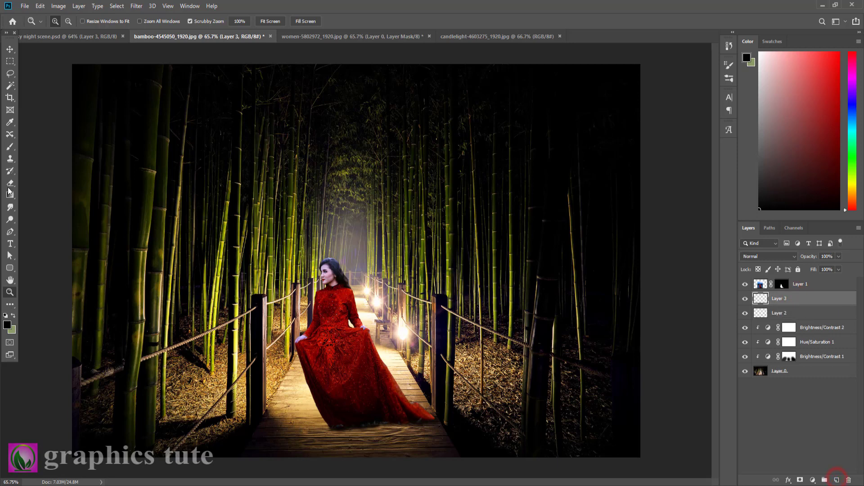
left_click(9, 146)
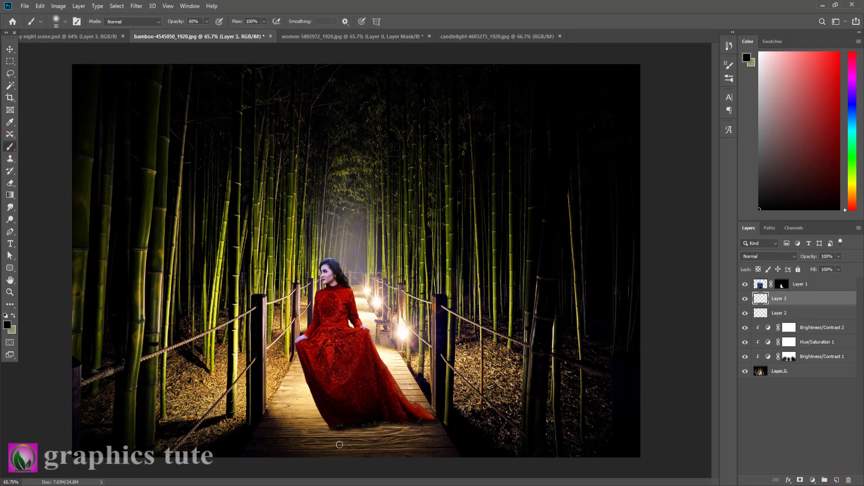
mouse_move(334, 429)
left_mouse_down()
mouse_move(387, 458)
mouse_move(417, 428)
mouse_move(430, 430)
mouse_move(353, 433)
mouse_move(410, 432)
mouse_move(407, 448)
mouse_move(393, 436)
mouse_move(342, 431)
left_mouse_up()
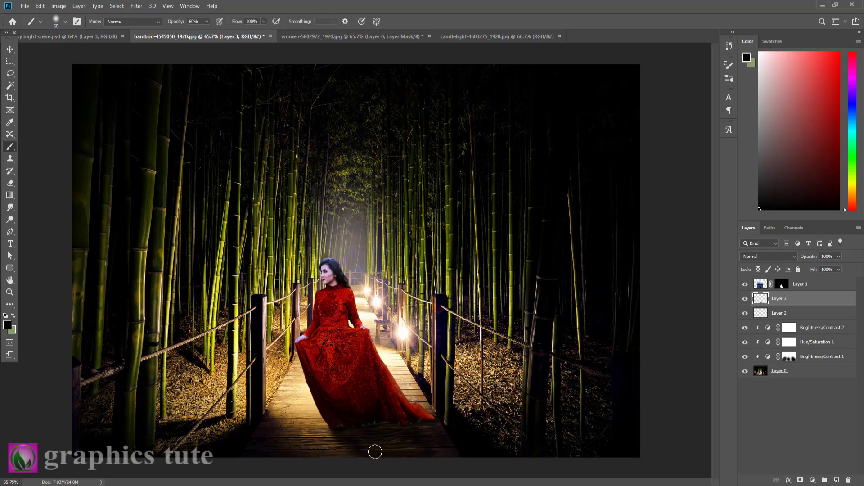
left_click_drag(403, 450, 421, 453)
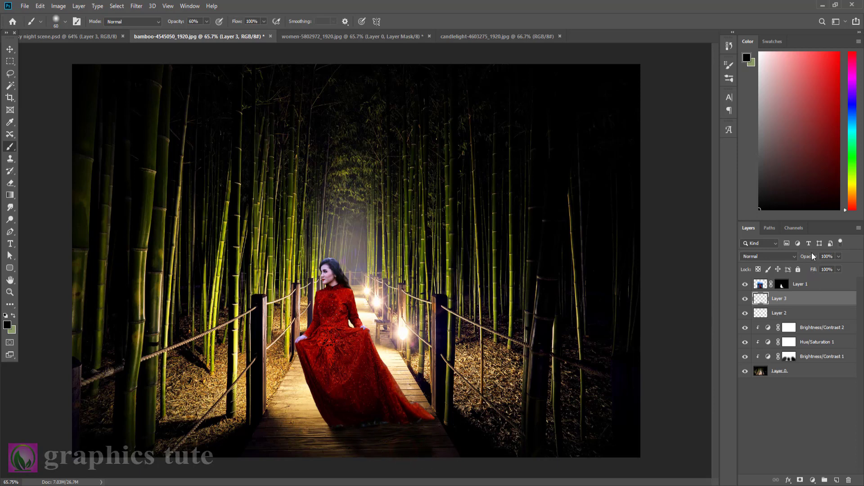
Lower the opacity of the broad walkway shadow layer to 61%.
mouse_move(811, 253)
left_mouse_down()
mouse_move(780, 253)
mouse_move(798, 257)
left_mouse_up()
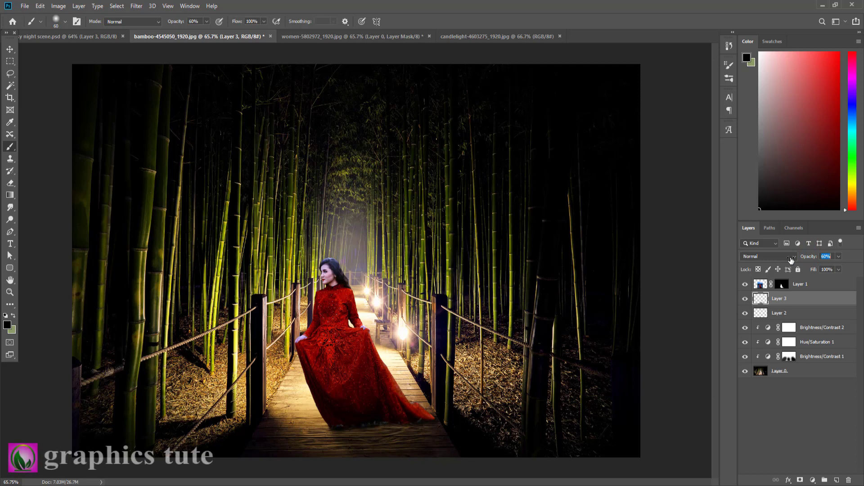
mouse_move(784, 260)
left_mouse_down()
mouse_move(774, 261)
mouse_move(786, 261)
left_mouse_up()
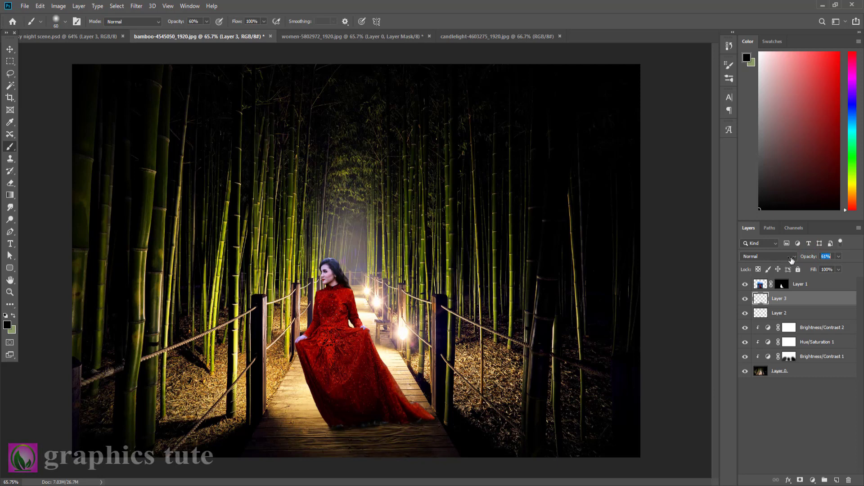
Add a Brightness/Contrast adjustment clipped to the woman's layer with brightness set to -34.
left_click(806, 284)
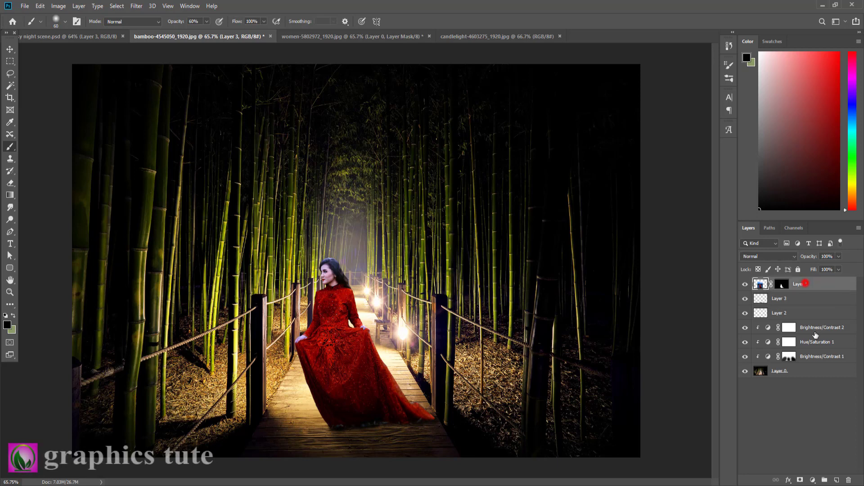
left_click(812, 480)
left_click(811, 343)
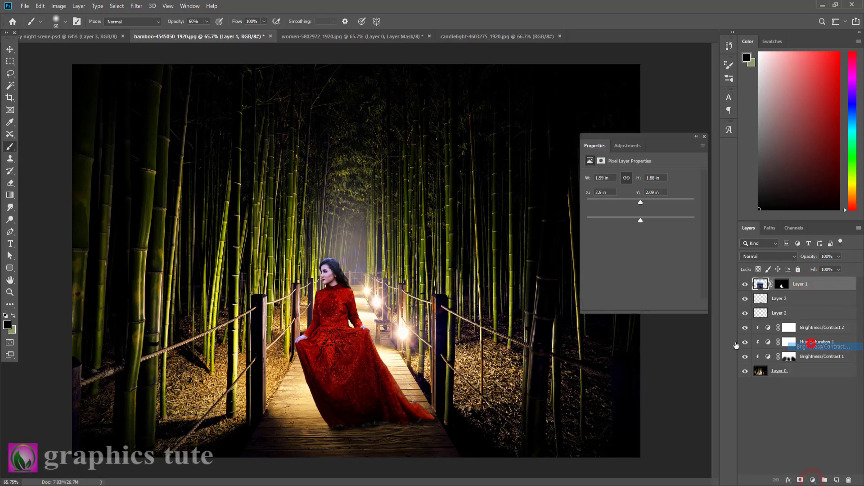
left_click(640, 305)
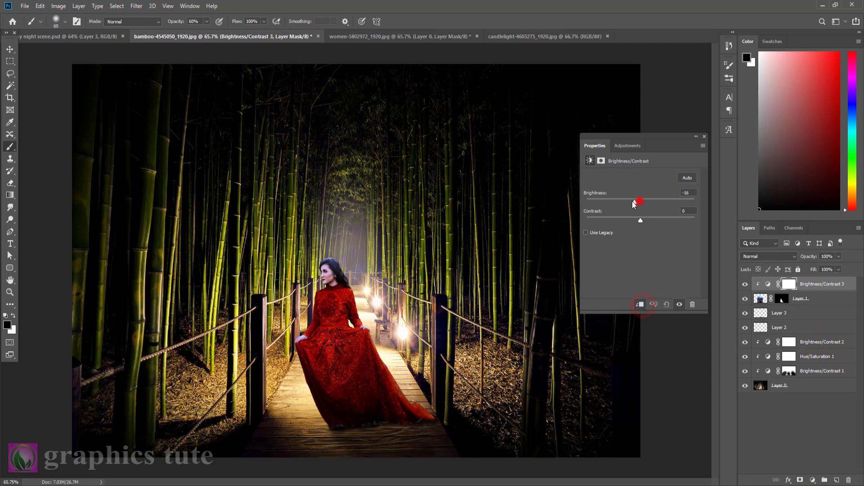
left_click_drag(633, 203, 632, 204)
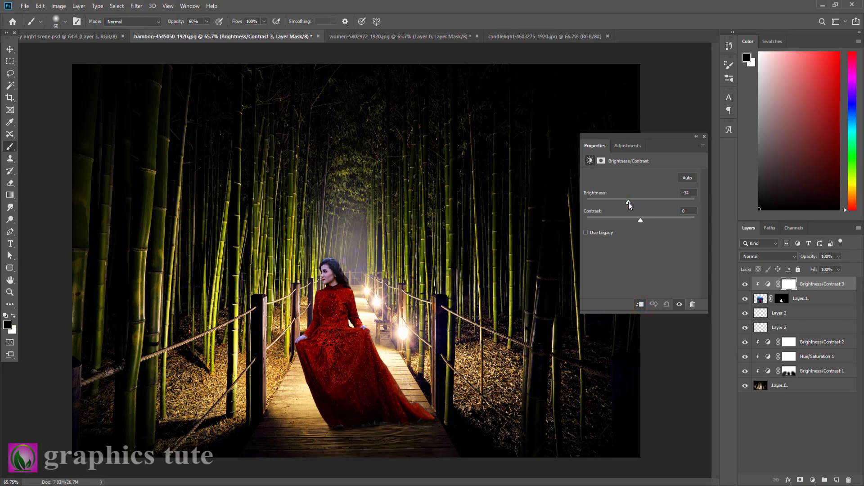
left_click(704, 136)
Add a Hue/Saturation adjustment clipped to the woman with saturation set to -31.
left_click(811, 480)
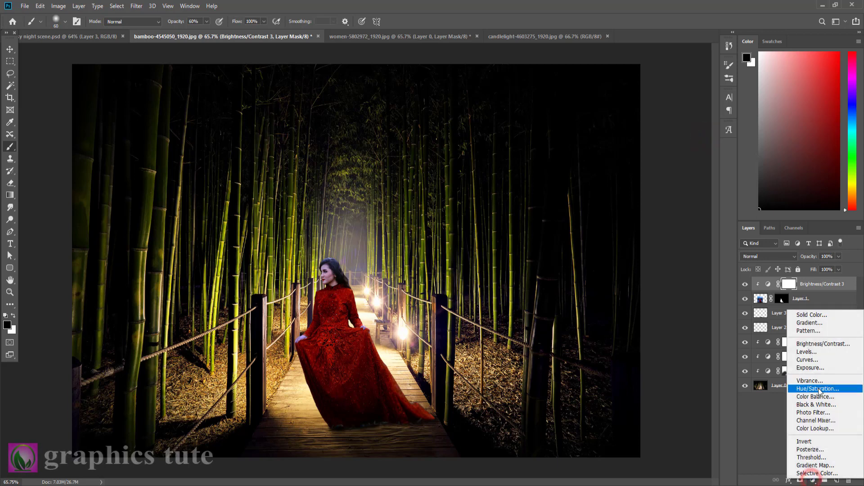
left_click(818, 388)
left_click(640, 304)
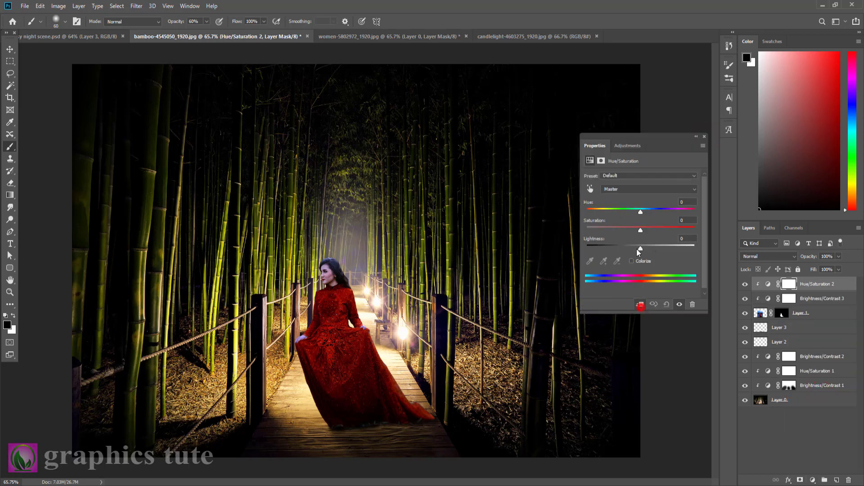
left_click_drag(638, 228, 616, 228)
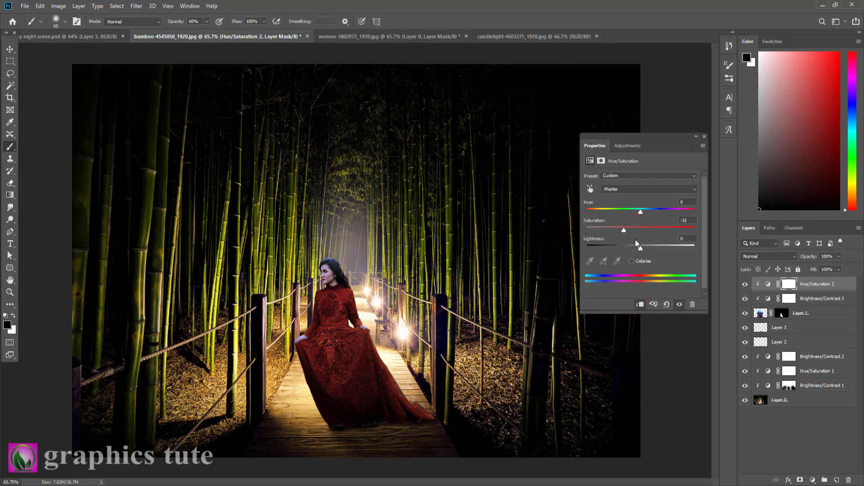
left_click(705, 136)
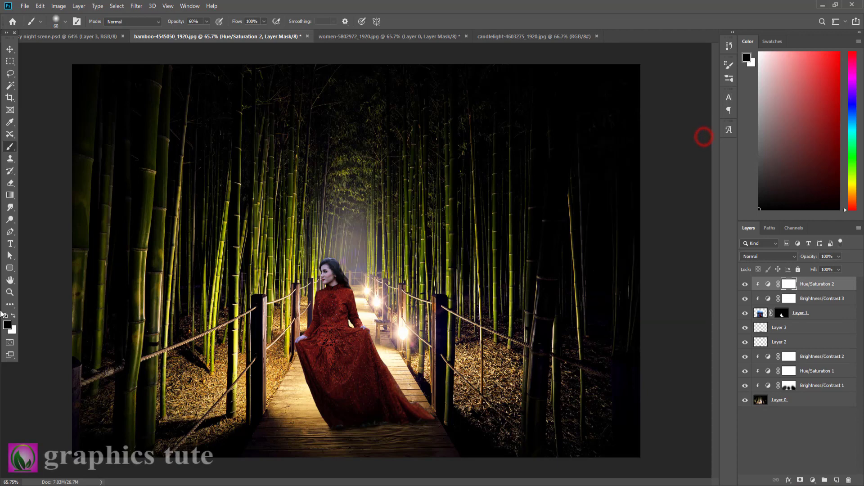
Brighten the woman's hair edge and face by painting black on her Brightness/Contrast mask with soft brushes from 30 down to 15 px.
left_click(10, 292)
left_click_drag(315, 298, 322, 300)
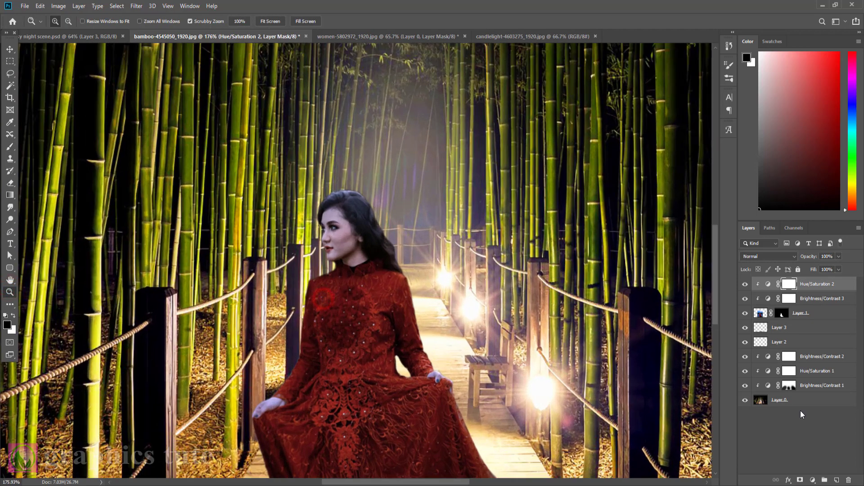
left_click(789, 299)
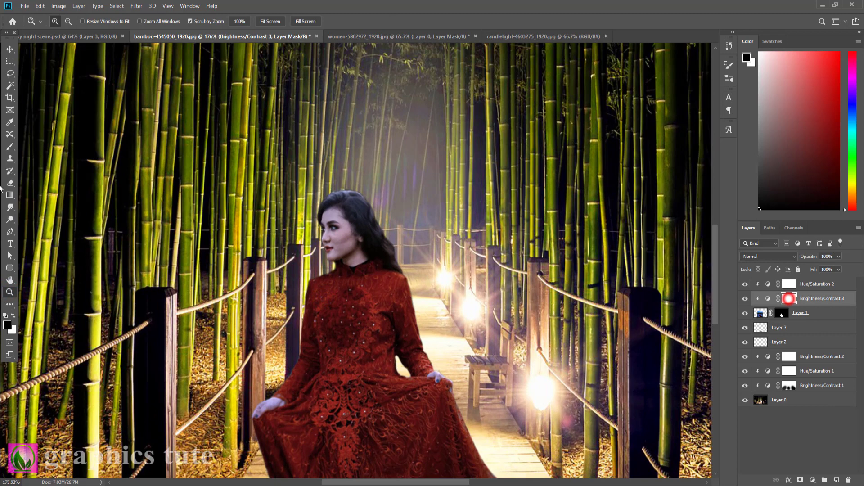
left_click(10, 148)
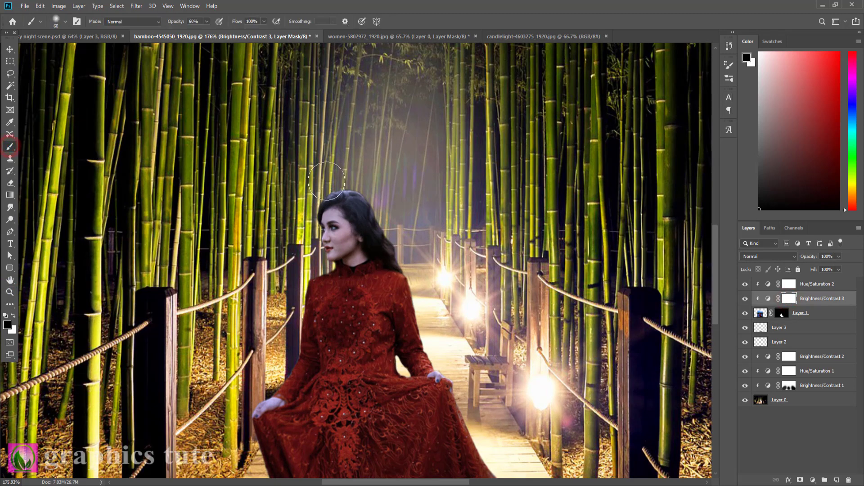
key("bracketleft")
key("bracketleft")
key("bracketleft")
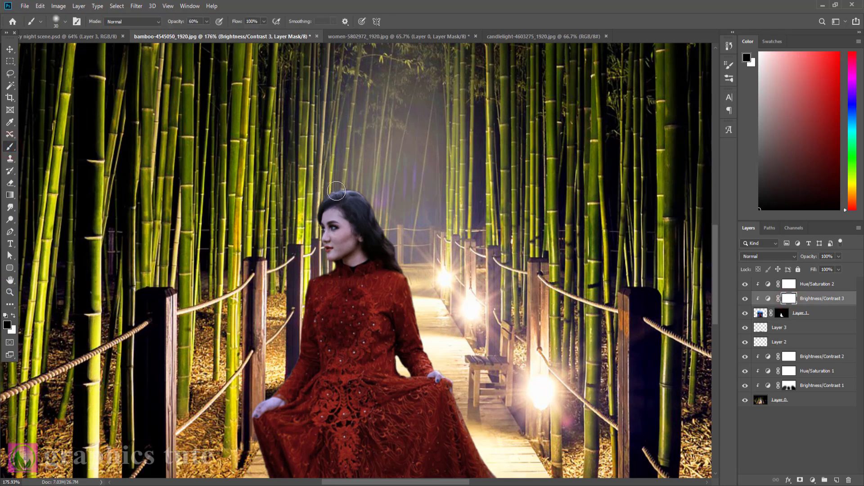
left_click(341, 185)
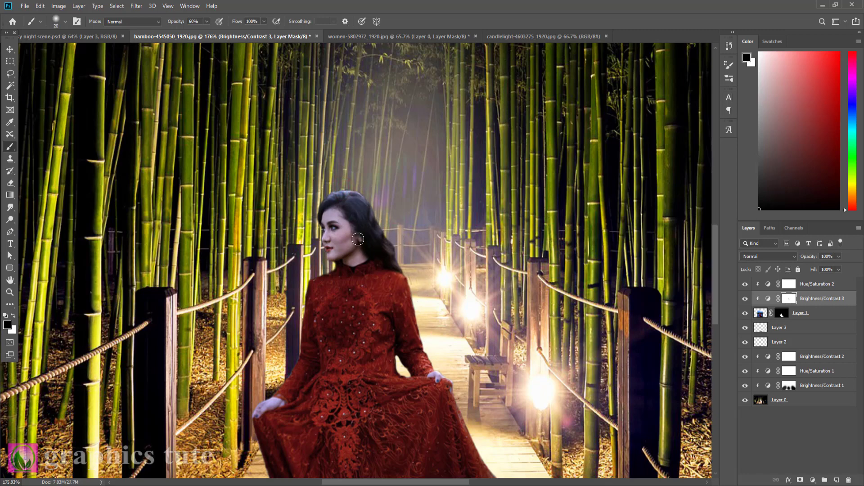
left_click_drag(349, 233, 334, 253)
left_click(334, 254)
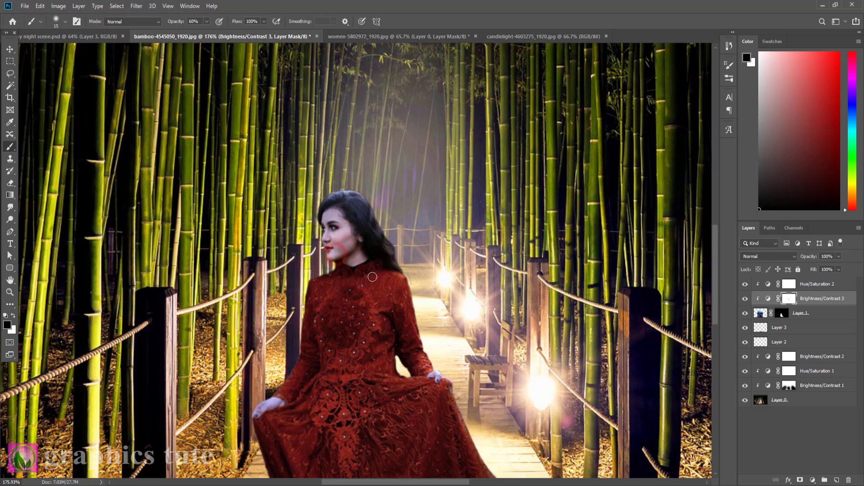
mouse_move(321, 203)
left_mouse_down()
mouse_move(358, 192)
mouse_move(375, 200)
mouse_move(420, 269)
left_mouse_up()
Brighten the lamp-facing sleeve and dress edge down to the train by painting black on the same mask with a 25 px brush.
key("bracketright")
key("bracketright")
left_click(414, 282)
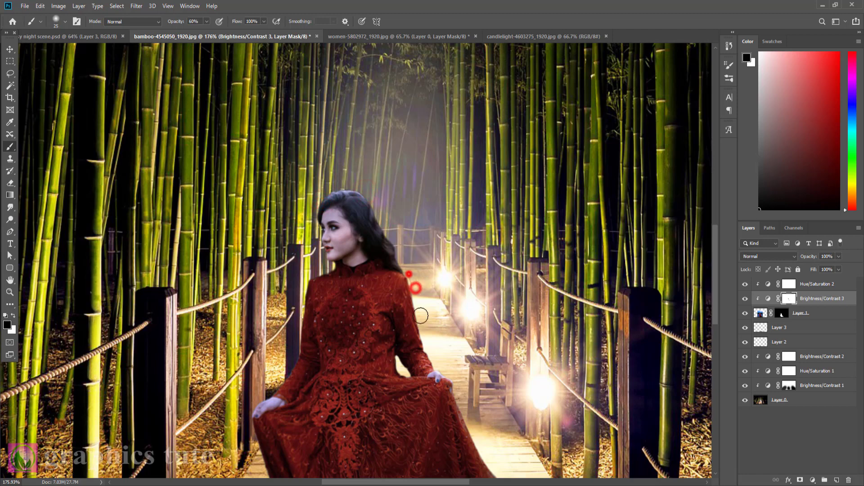
left_click_drag(455, 324, 423, 191)
left_click_drag(386, 166, 393, 195)
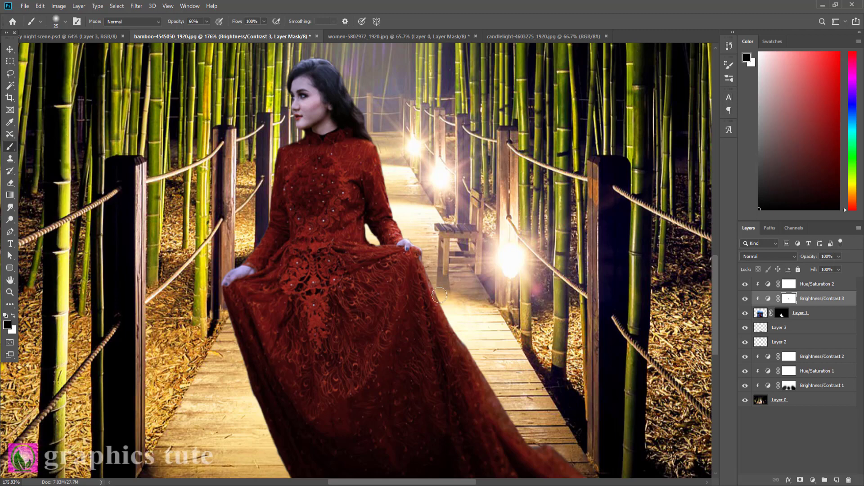
mouse_move(556, 425)
left_mouse_down()
mouse_move(517, 298)
mouse_move(482, 310)
left_mouse_up()
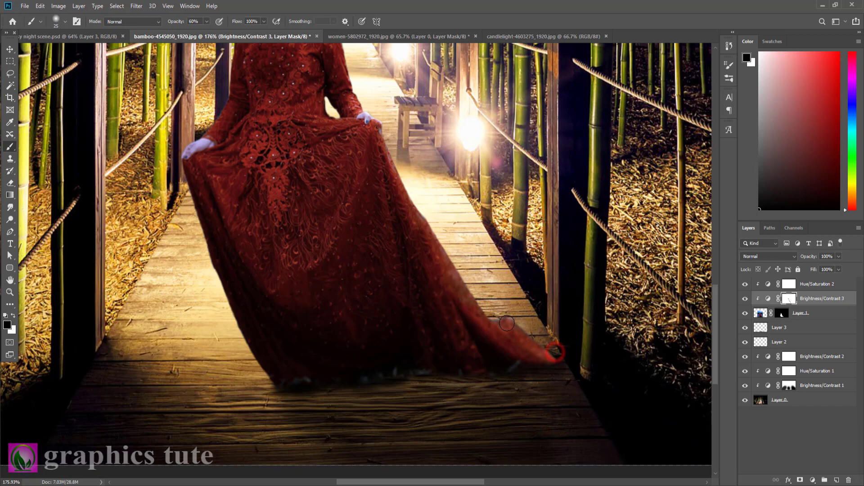
left_click(507, 323)
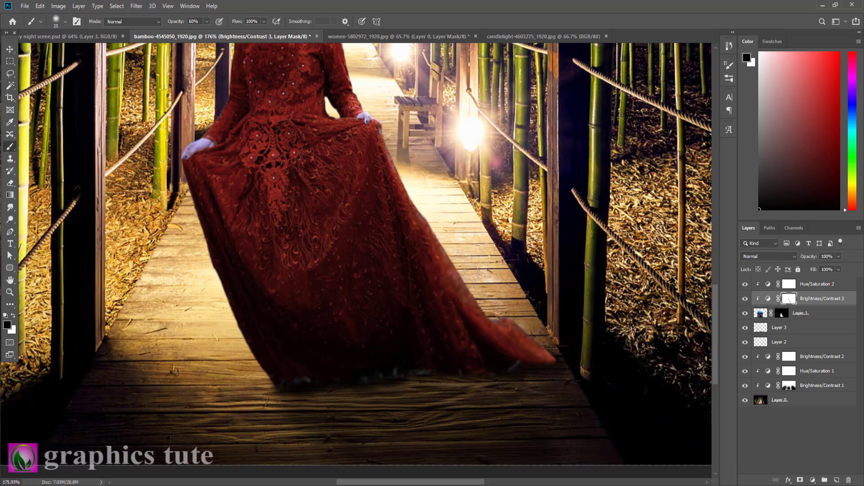
left_click(482, 294)
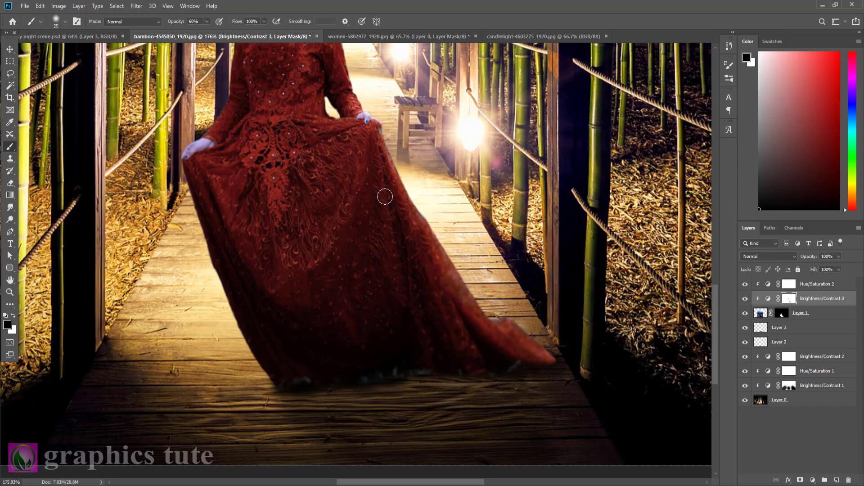
left_click_drag(387, 168, 404, 338)
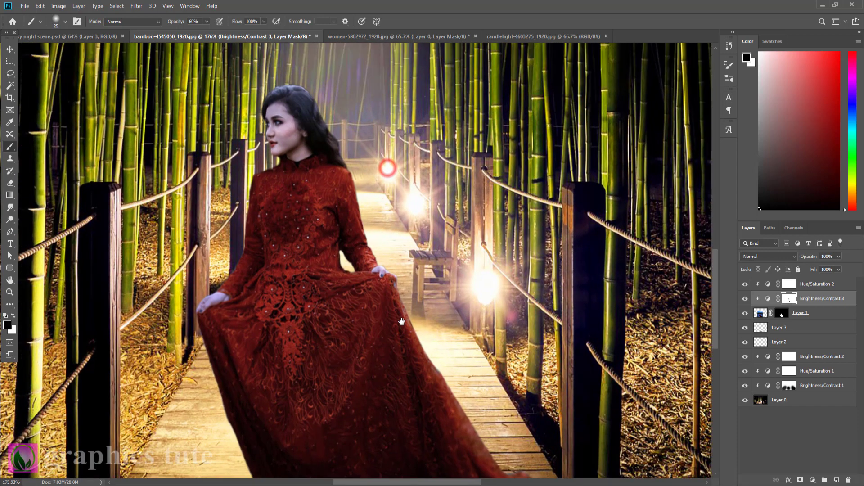
Add a new layer above the woman's Hue/Saturation adjustment and clip it to the woman.
left_click(813, 284)
left_click(836, 480)
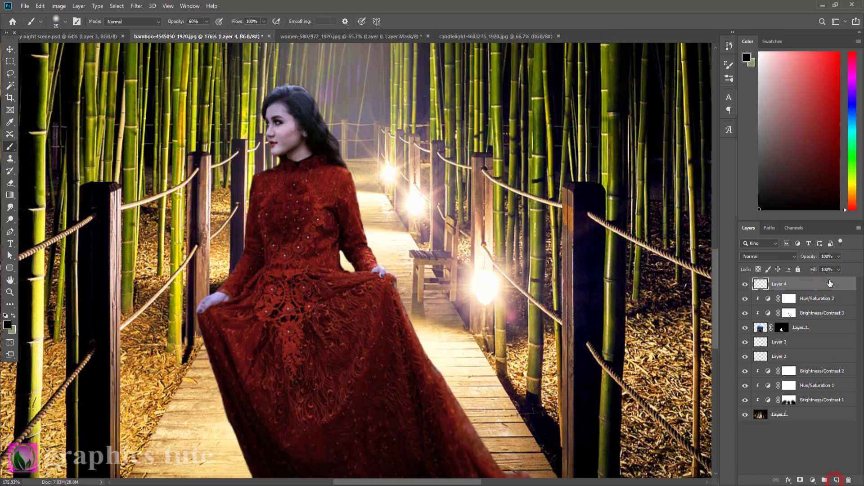
right_click(830, 280)
left_click(728, 268)
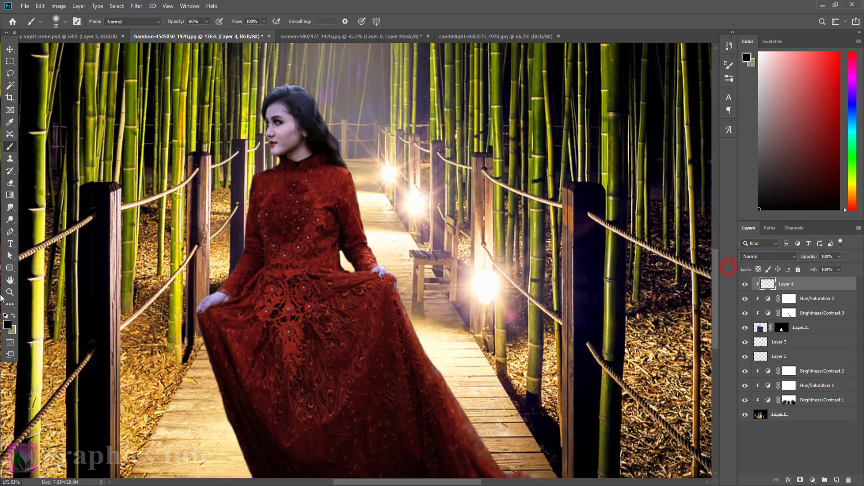
Paint a white rim light along the woman's lamp-facing hair, sleeve and dress edges with a 15 px brush at 100% opacity.
left_click(12, 316)
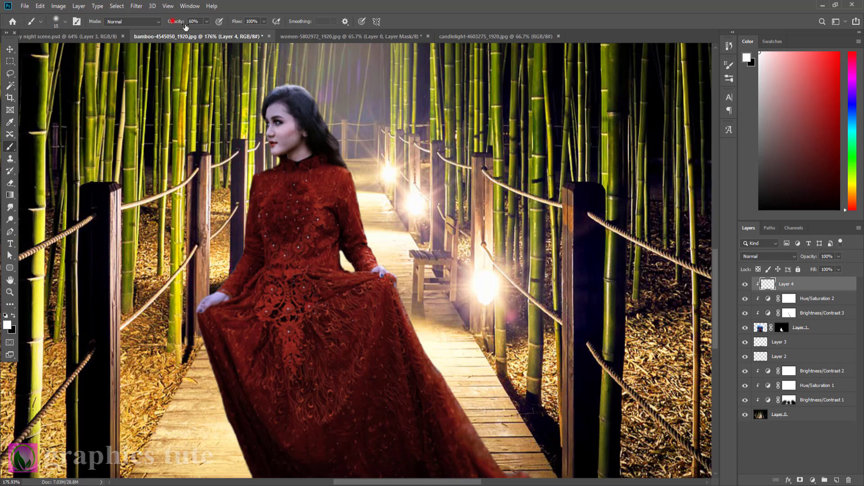
left_click_drag(186, 27, 198, 59)
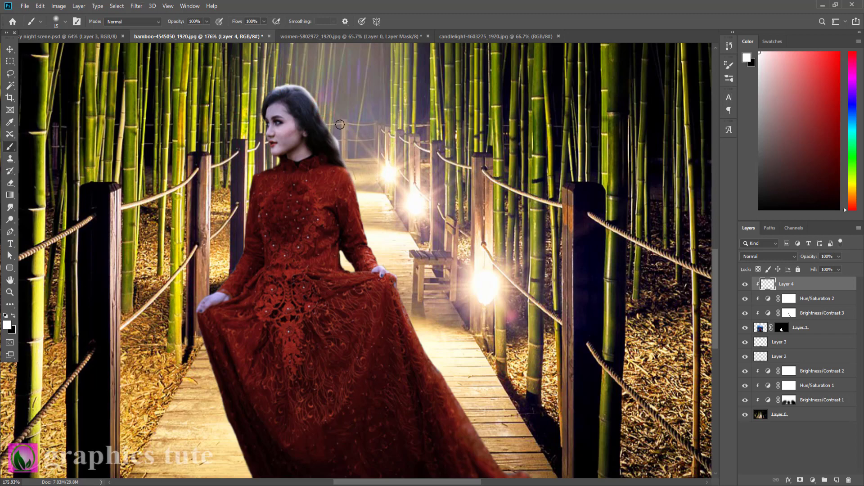
left_click_drag(327, 122, 332, 124)
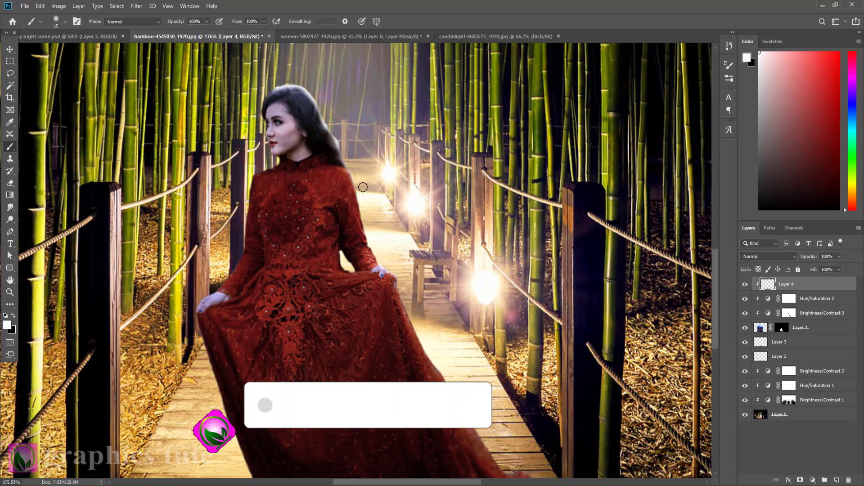
left_click_drag(358, 187, 360, 200)
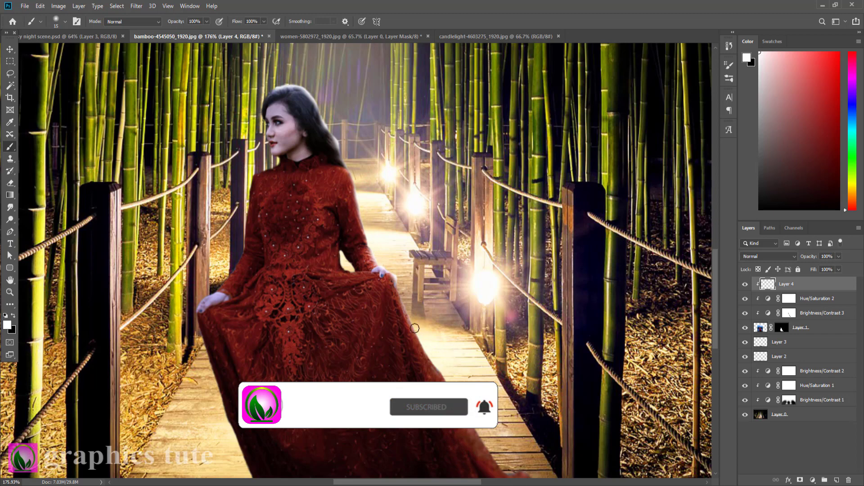
left_click(409, 315)
left_click_drag(417, 330, 455, 396)
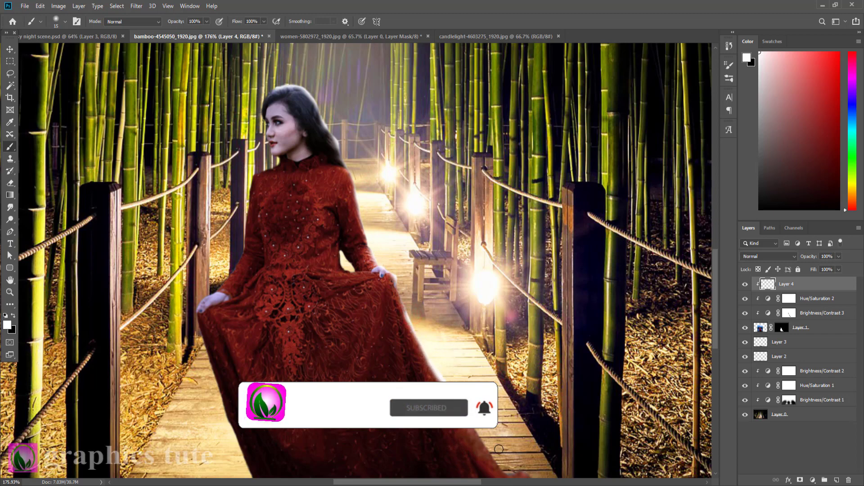
left_click_drag(514, 471, 511, 472)
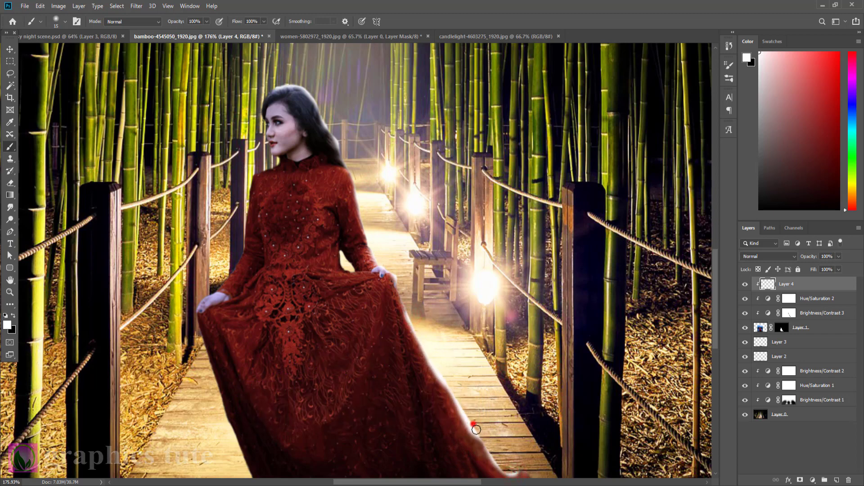
left_click(473, 424)
Set the rim light layer's blend mode to Screen and its opacity to 63%.
left_click(767, 256)
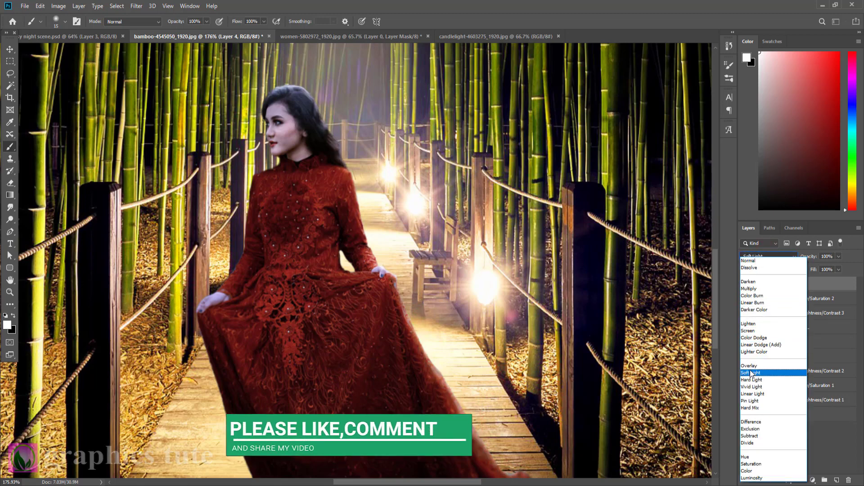
left_click(750, 331)
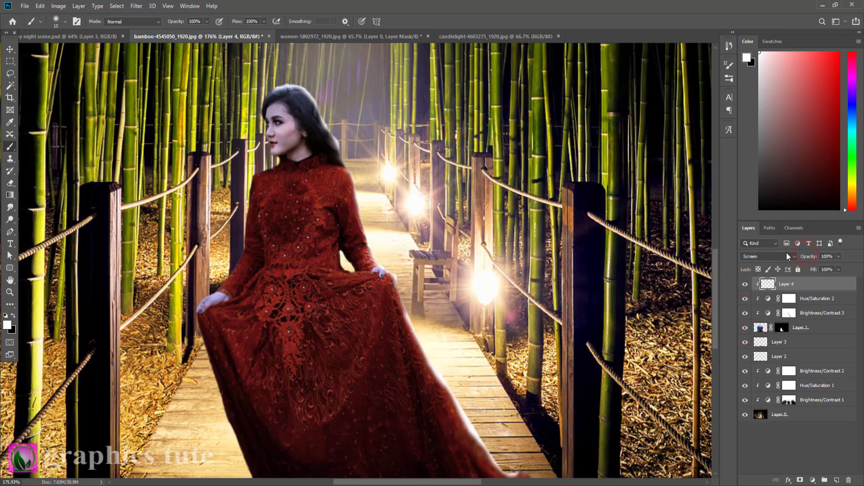
left_click_drag(810, 256, 800, 257)
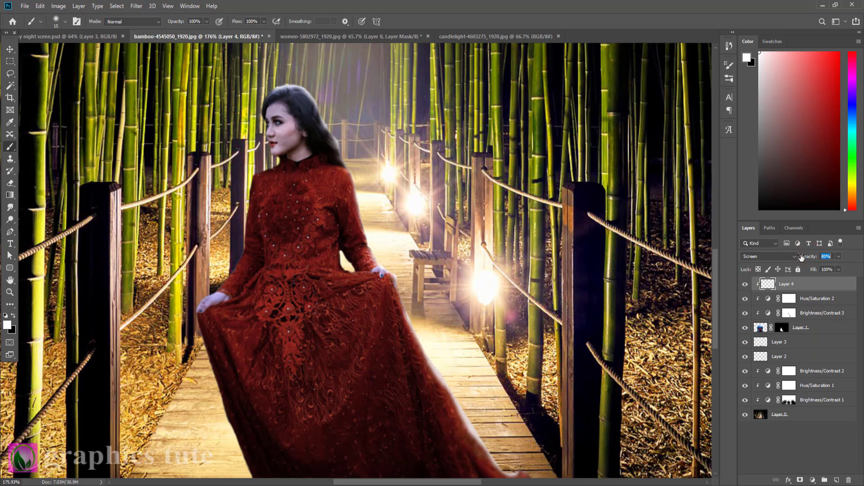
left_click(745, 283)
left_click(744, 284)
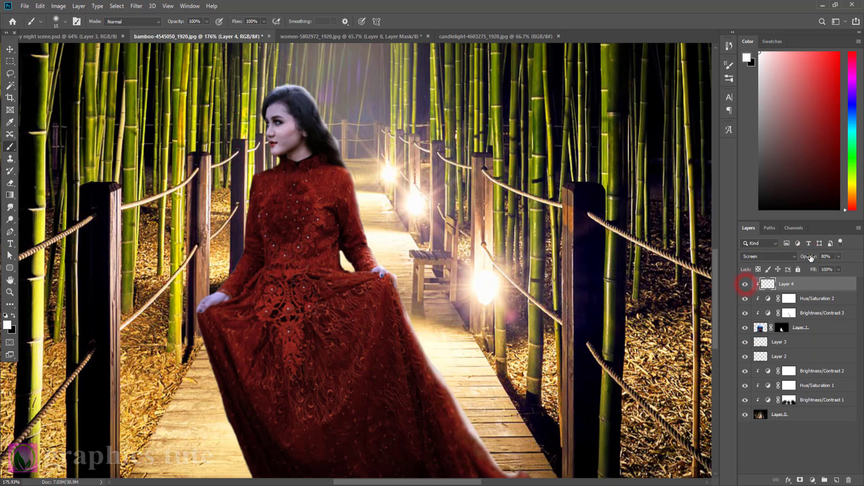
left_click_drag(809, 256, 801, 257)
left_click(9, 293)
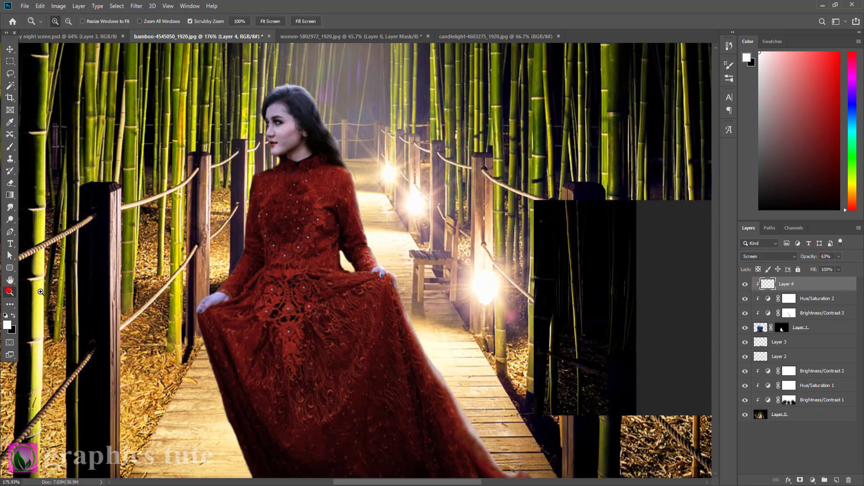
Add a new layer above Brightness/Contrast 2 and sample the bamboo's green (#4d5b00) as the foreground colour.
mouse_move(394, 235)
left_mouse_down()
mouse_move(368, 219)
mouse_move(401, 237)
left_mouse_up()
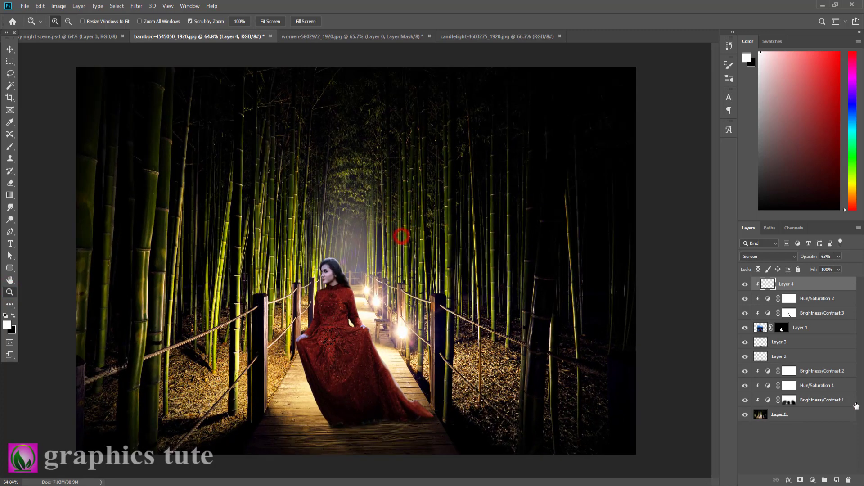
left_click(803, 370)
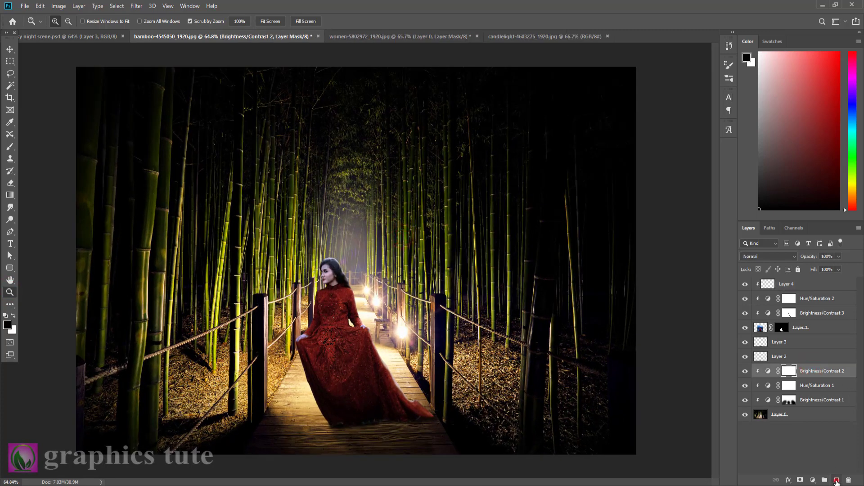
left_click(836, 480)
left_click(7, 324)
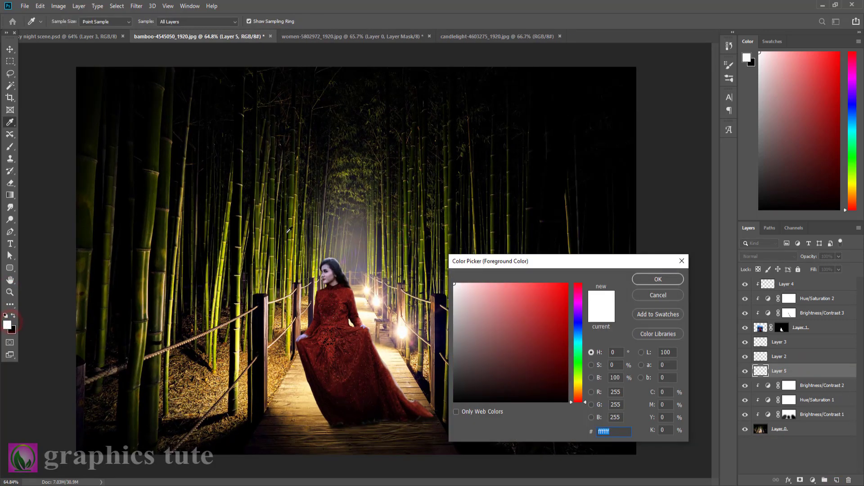
left_click(291, 232)
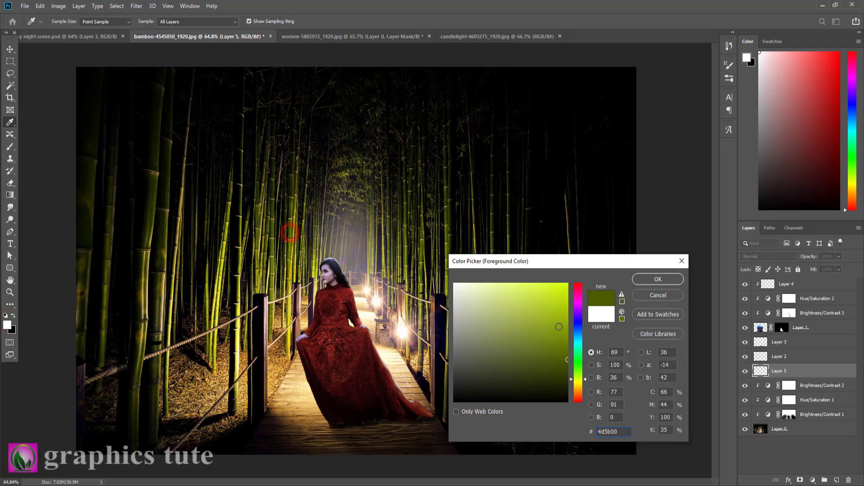
left_click(656, 280)
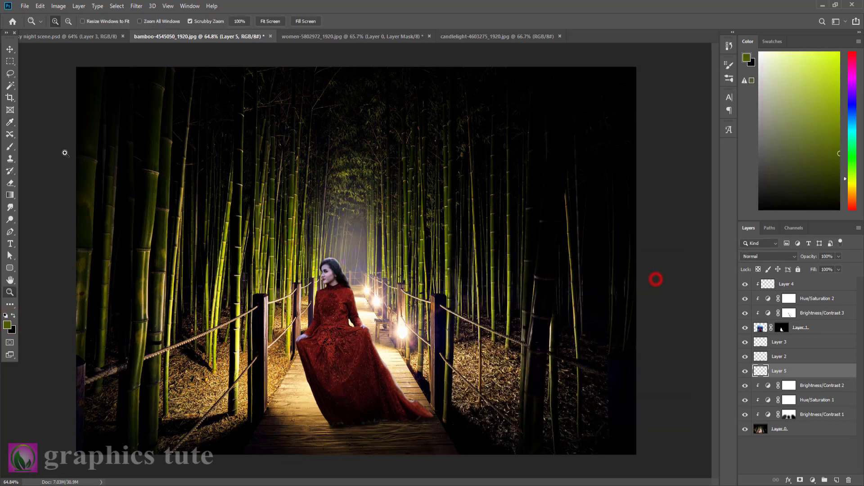
Paint one soft green glow over the path's far end behind the woman's head with a 900 px brush.
left_click(9, 147)
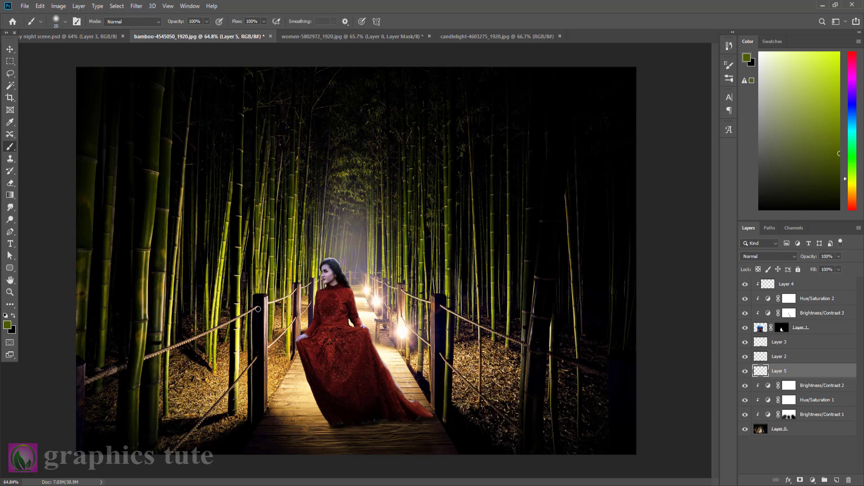
key("bracketright")
key("bracketright")
key("bracketright")
key("bracketright")
key("bracketright")
key("bracketright")
key("bracketright")
key("bracketright")
key("bracketright")
key("bracketright")
key("bracketright")
key("bracketright")
key("bracketright")
key("bracketright")
key("bracketright")
key("bracketright")
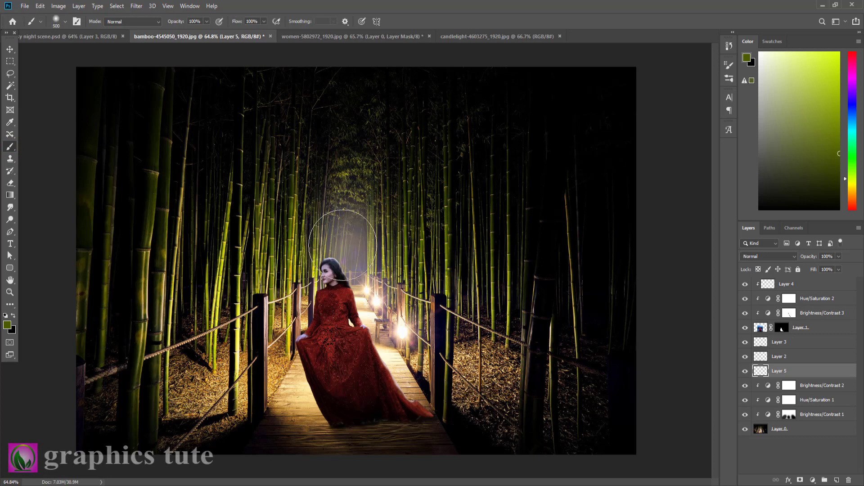
key("bracketright")
key("bracketright")
key("bracketright")
key("bracketright")
key("bracketright")
key("bracketright")
key("bracketright")
key("bracketright")
left_click(343, 255)
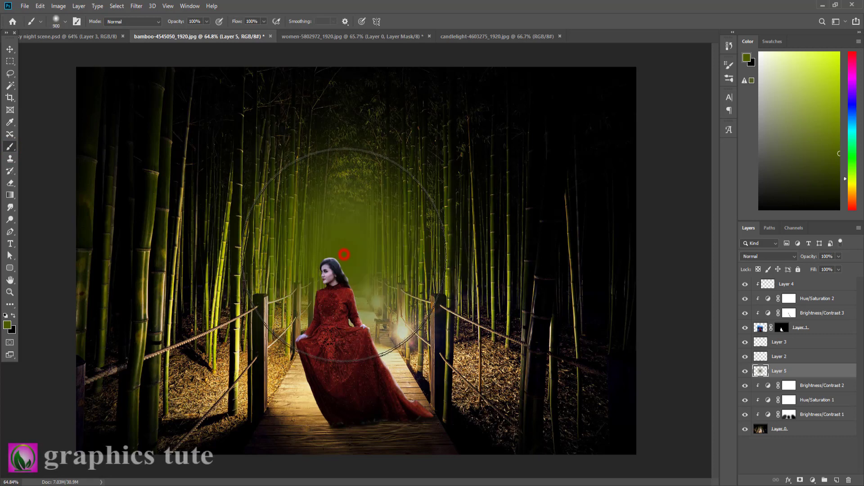
Set the green glow layer's blend mode to Screen and compare the scene with the glow hidden and shown.
left_click(768, 256)
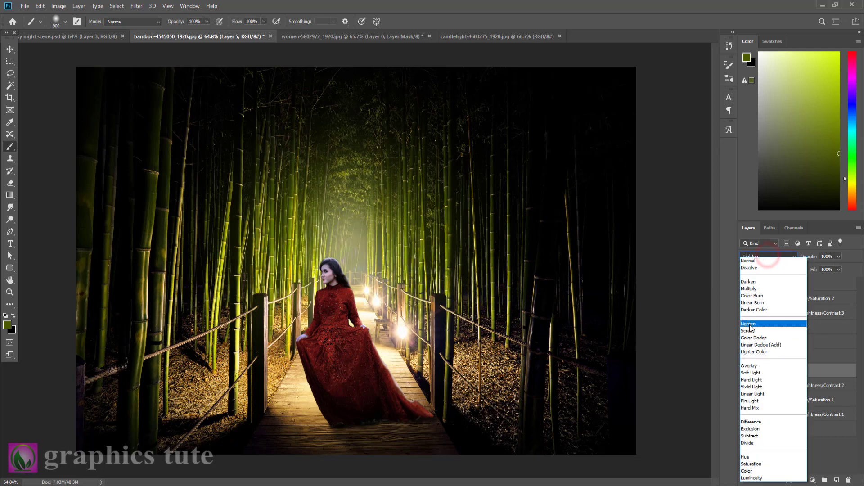
left_click(749, 331)
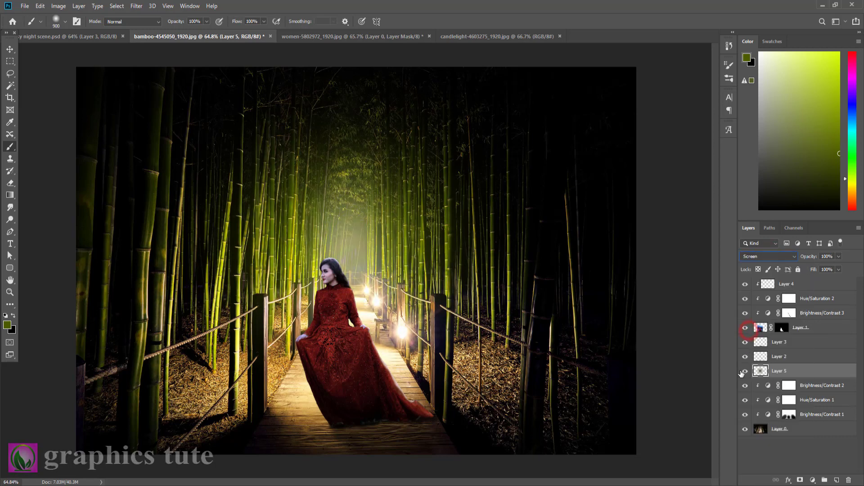
left_click(744, 372)
left_click(743, 371)
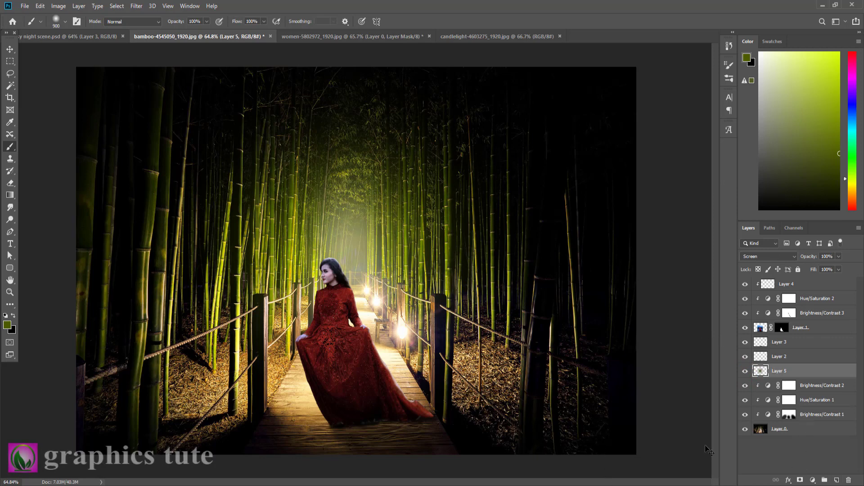
Duplicate the green glow layer, scale the copy to 105.91% and shift it upward into the bamboo.
key("ctrl+j")
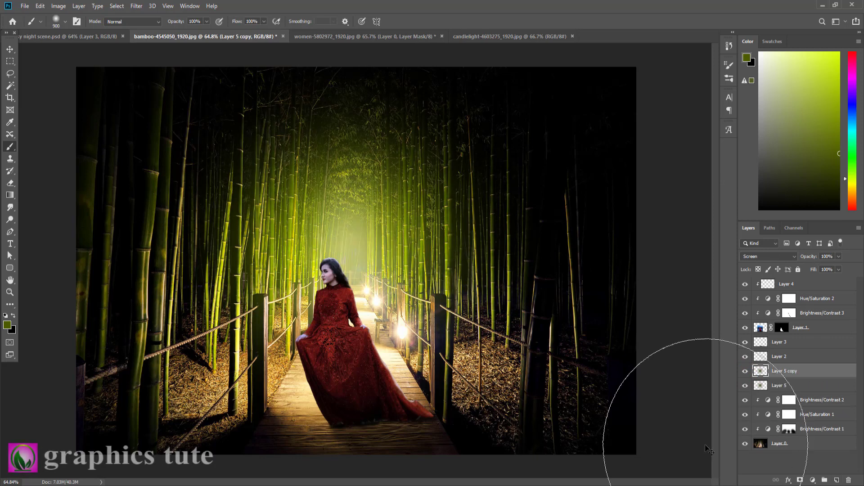
left_click(10, 48)
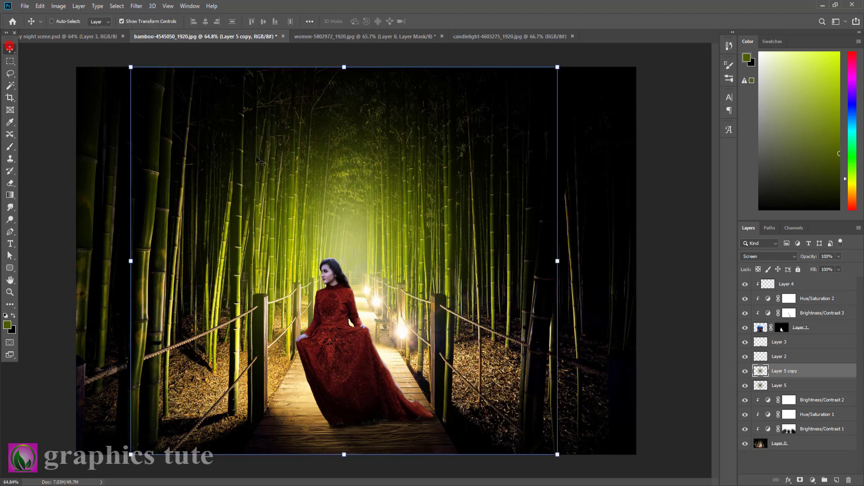
left_click_drag(558, 67, 581, 86)
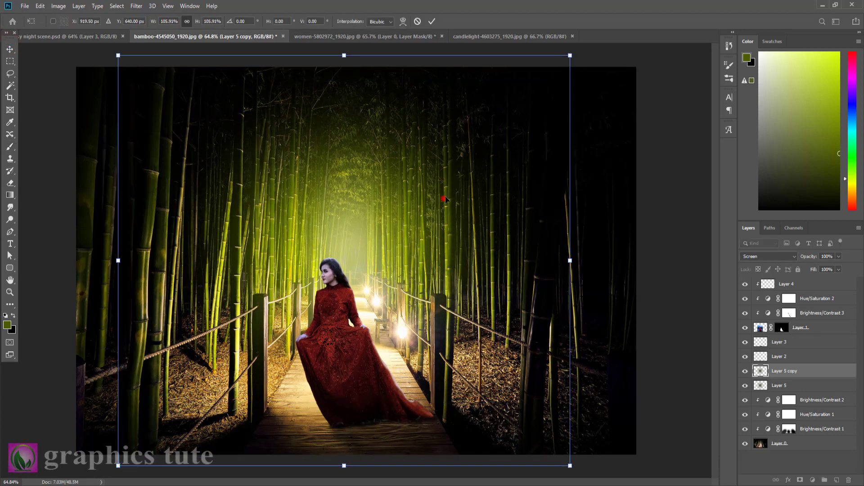
left_click_drag(444, 194, 443, 161)
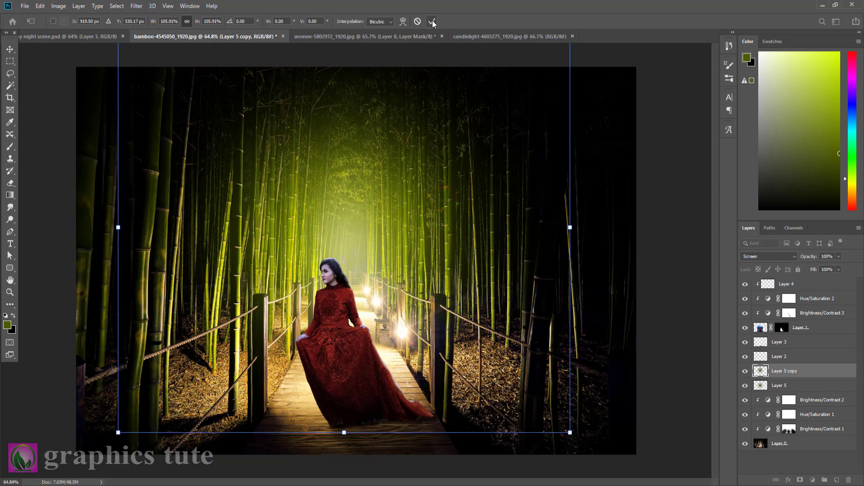
left_click(431, 21)
Preview Overlay on the glow copy, keep its Screen blend mode, and compare the scene with the copy hidden and shown.
left_click(760, 256)
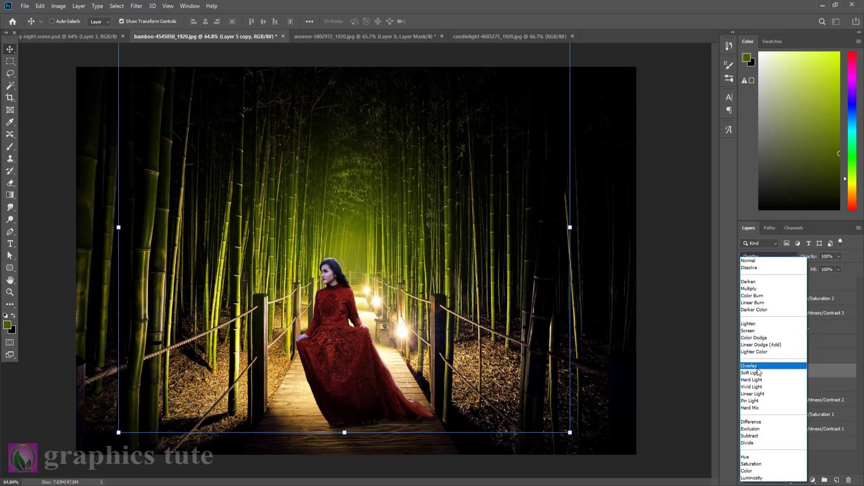
left_click(750, 331)
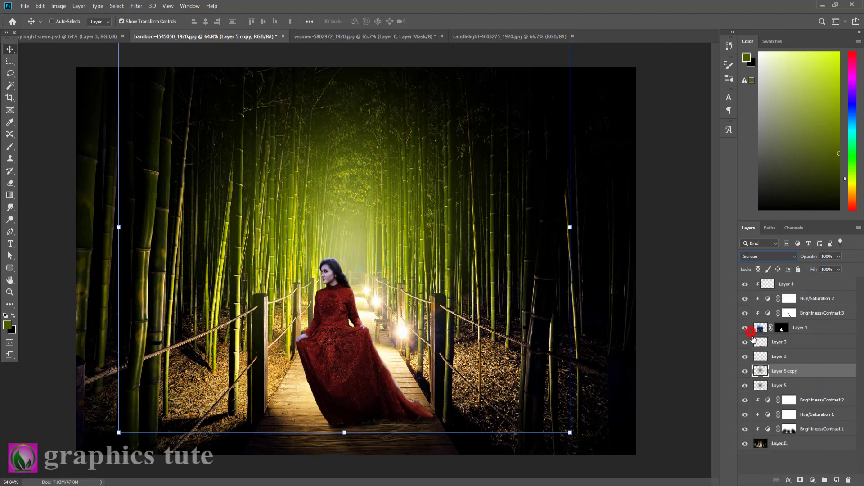
left_click(745, 371)
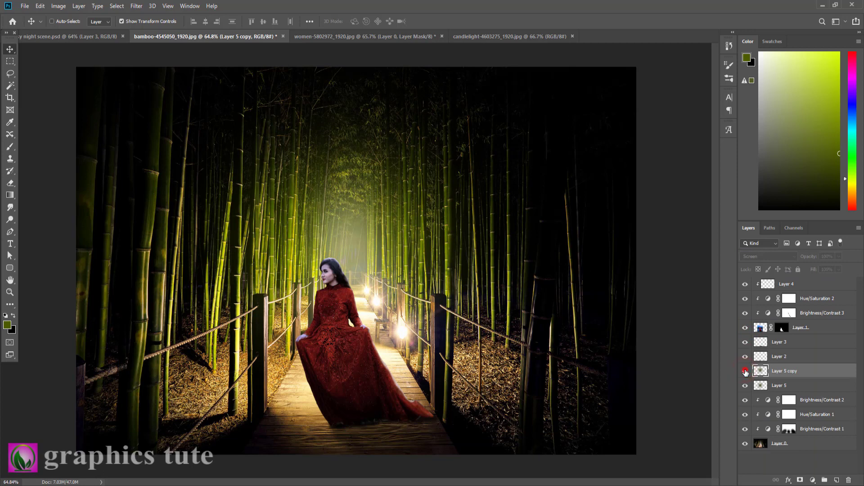
left_click(746, 371)
left_click(745, 371)
left_click(746, 371)
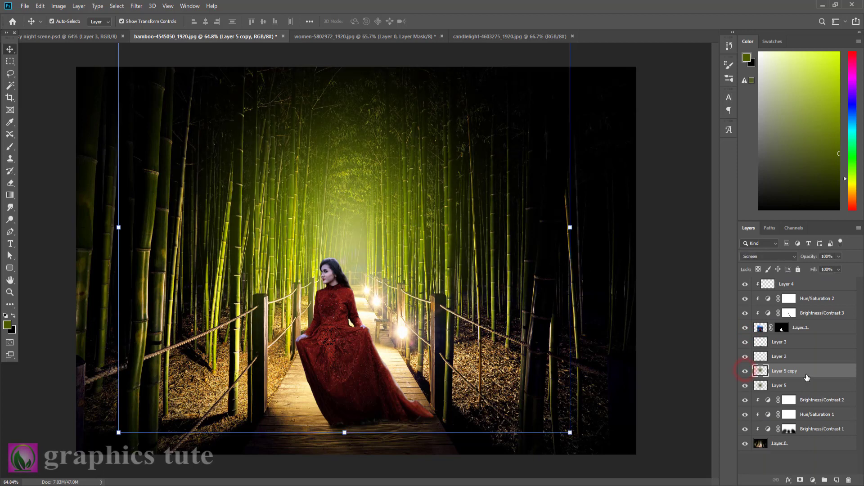
Duplicate the enlarged glow again, shrink this copy to about a third, and place it over the woman's upper body.
key("ctrl+j")
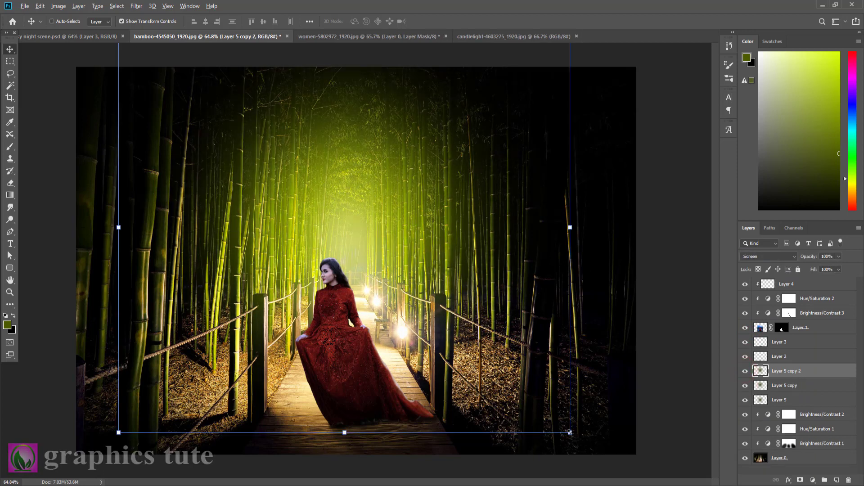
left_click_drag(569, 433, 419, 297)
left_click_drag(397, 264, 398, 319)
left_click(818, 371)
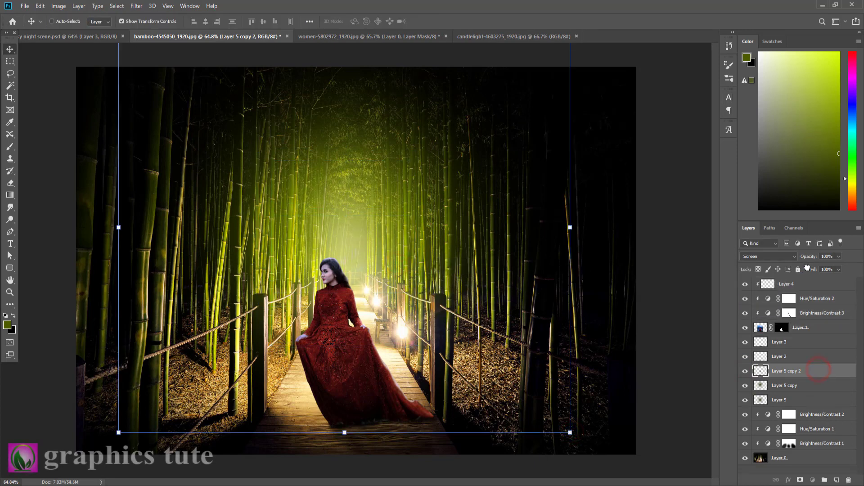
Move the small glow copy to the top of the layer stack and release its clipping to the woman.
left_click_drag(800, 377, 826, 293)
left_click(805, 299)
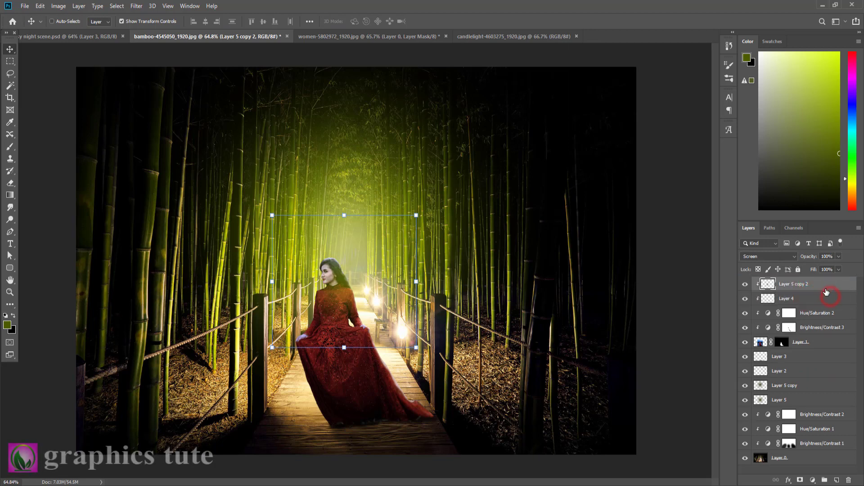
left_click(810, 300)
left_click(806, 284)
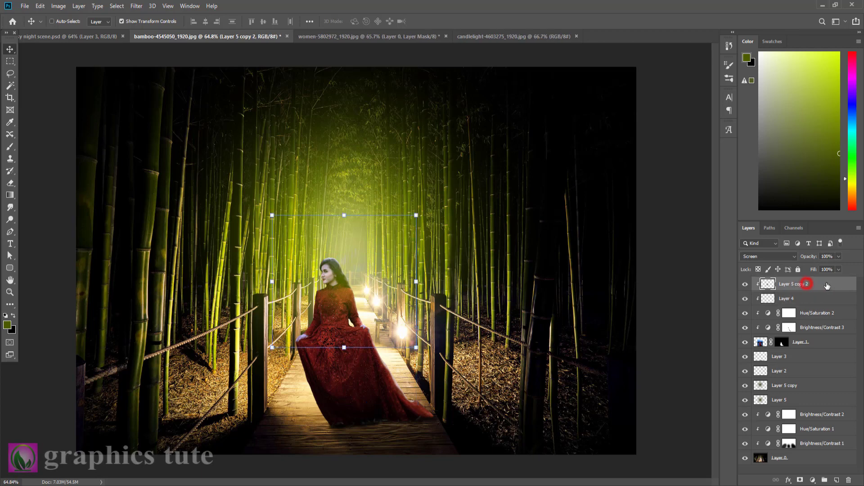
right_click(806, 284)
left_click(750, 269)
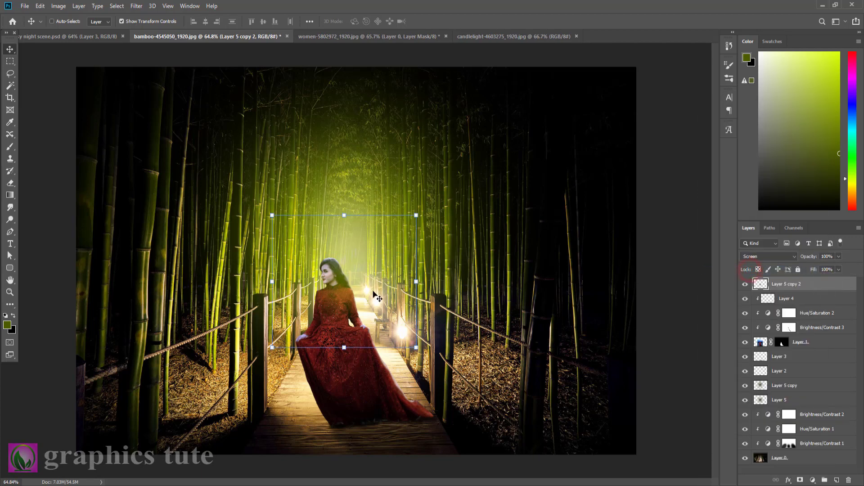
Shift the small glow slightly toward the lamps and scale it to 92.94%.
left_click_drag(377, 297, 382, 294)
left_click_drag(428, 216, 423, 220)
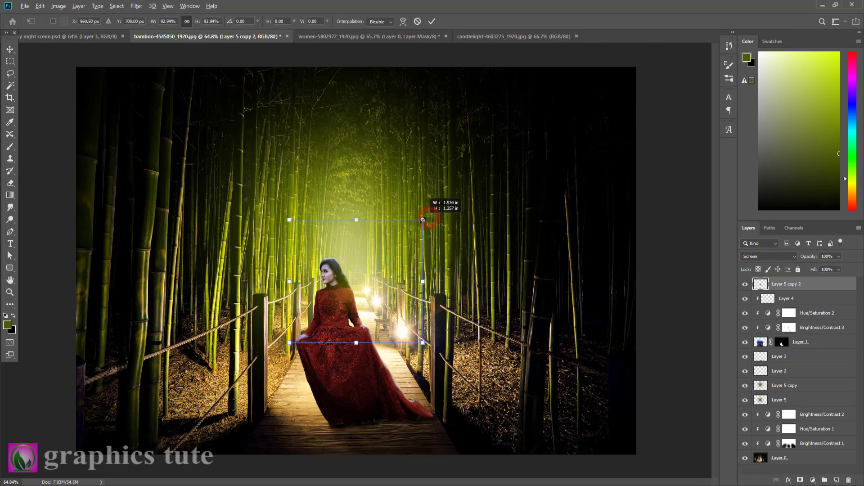
left_click(432, 19)
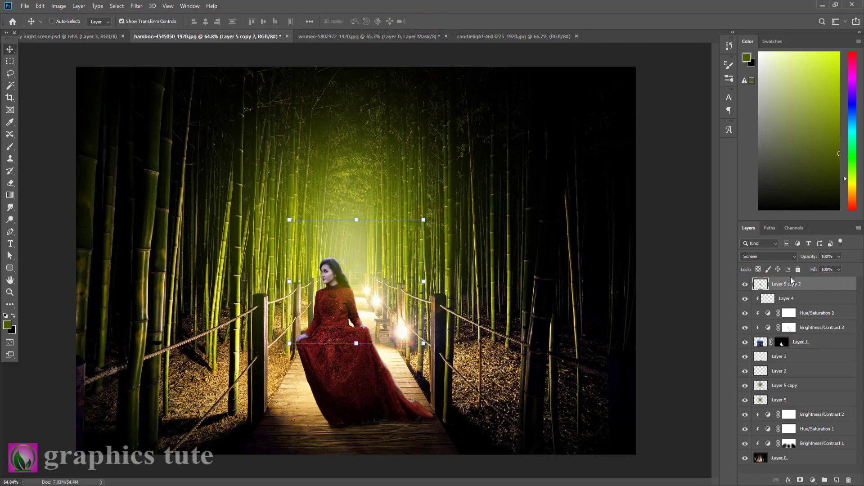
Add a black Solid Color fill layer above the small glow copy.
left_click(803, 287)
left_click(812, 481)
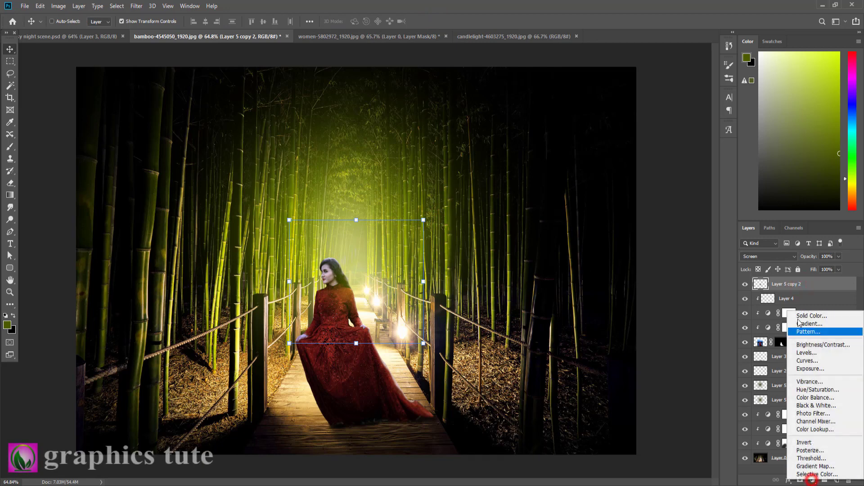
left_click(801, 314)
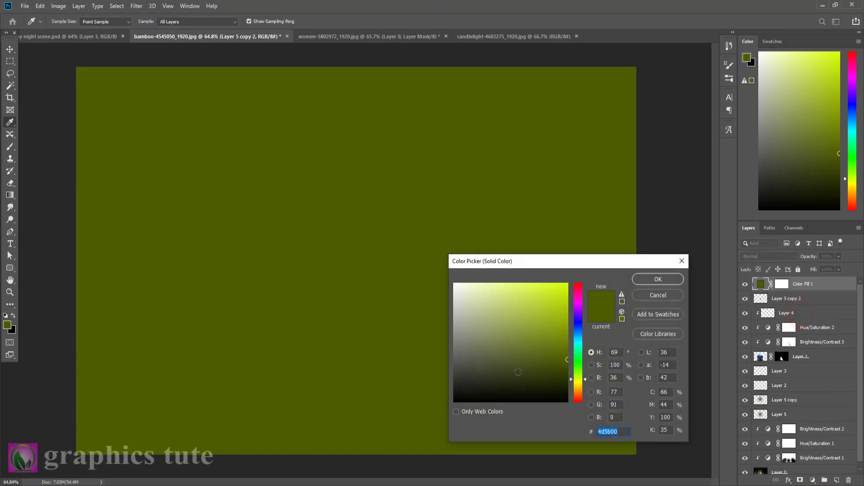
left_click_drag(525, 378, 525, 402)
left_click(658, 279)
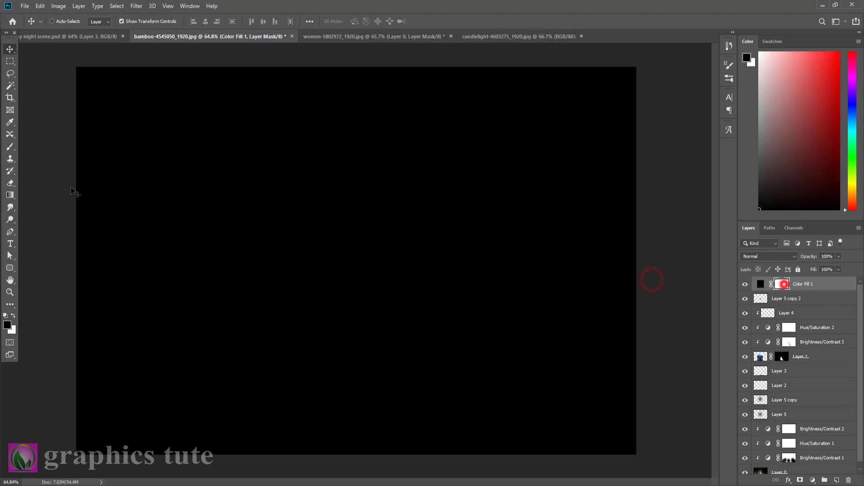
Paint black on the fill layer's mask with a 1500 px brush around the woman and glow, leaving a dark edge vignette.
left_click(10, 147)
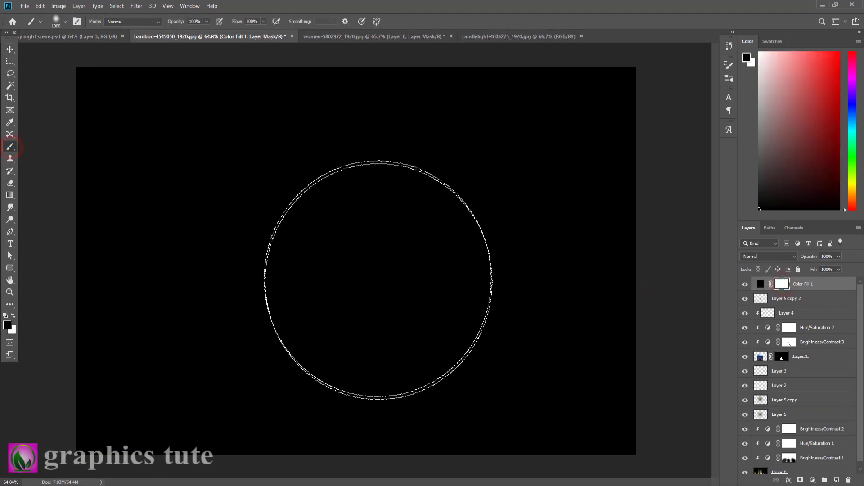
key("bracketright")
key("bracketright")
key("bracketright")
key("bracketright")
key("bracketright")
left_click(353, 252)
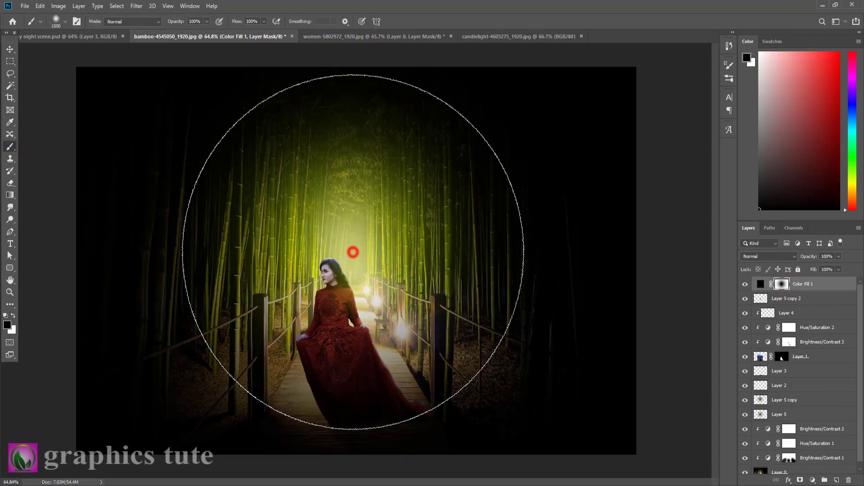
left_click(353, 252)
left_click(343, 253)
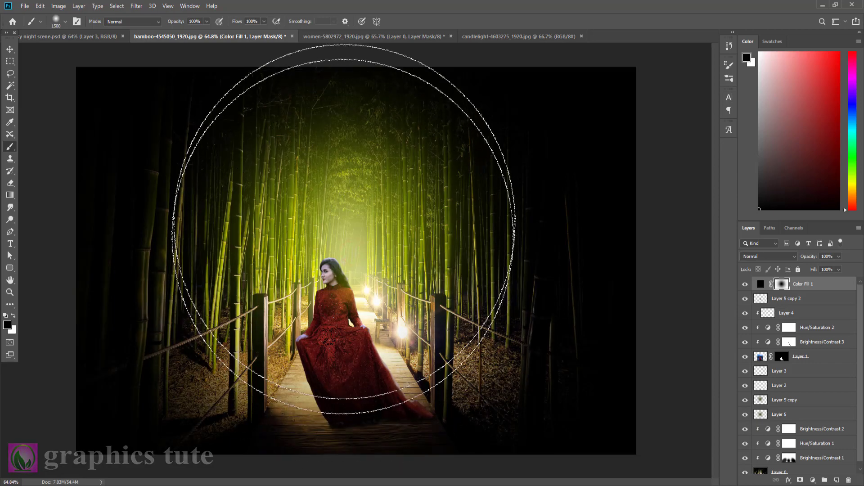
mouse_move(344, 229)
left_mouse_down()
mouse_move(334, 285)
mouse_move(340, 229)
mouse_move(351, 234)
left_mouse_up()
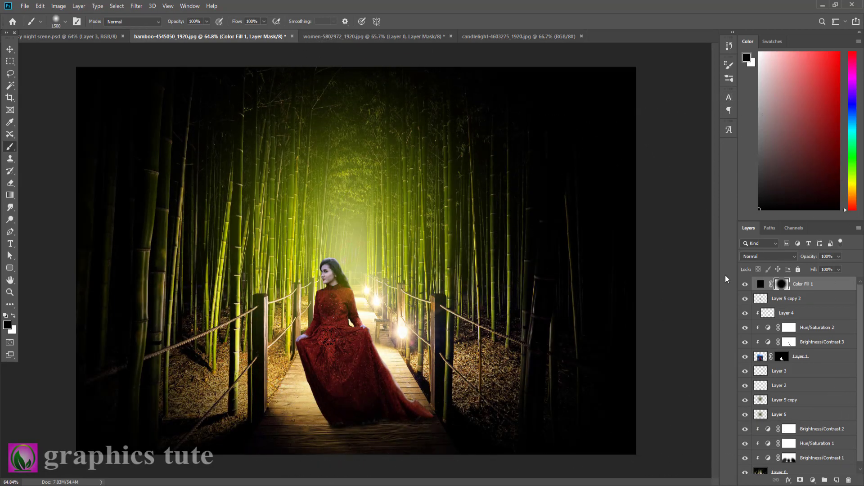
Compare the scene with the black vignette fill hidden and shown.
left_click(745, 284)
left_click(746, 284)
left_click(745, 284)
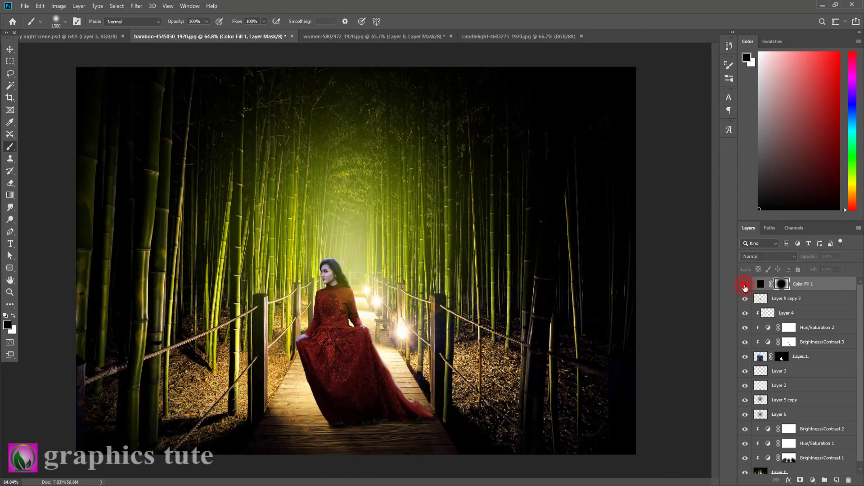
left_click(745, 285)
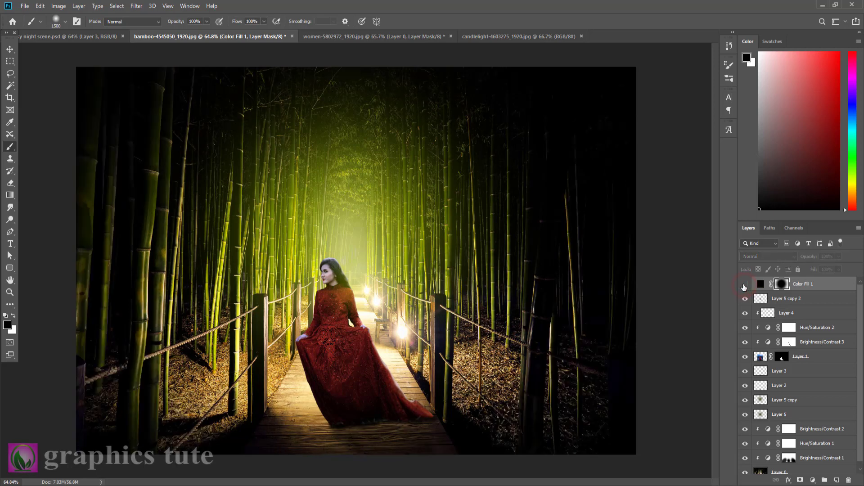
Lower the black vignette fill's opacity to 41% and compare the scene with the fill hidden and shown.
left_click(744, 285)
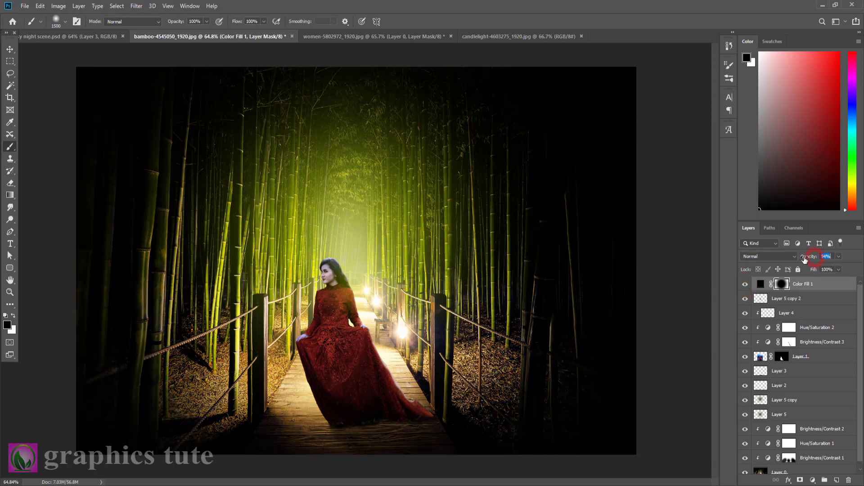
left_click_drag(804, 259, 783, 258)
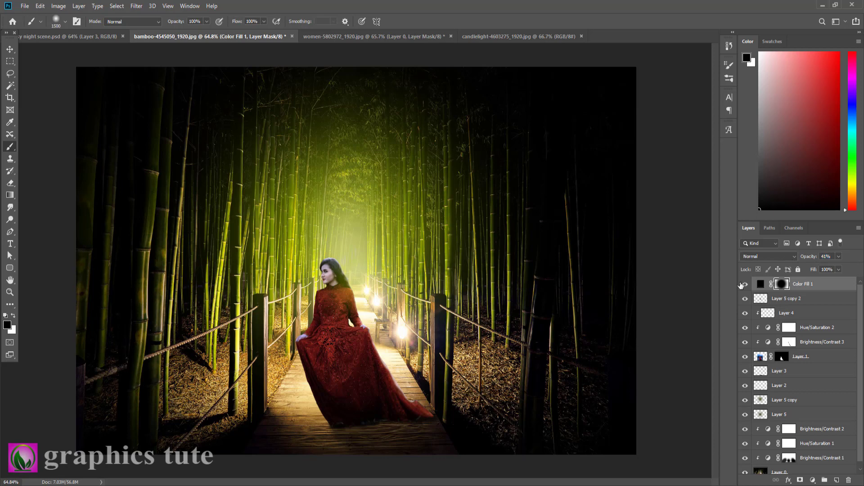
left_click(744, 285)
left_click(745, 285)
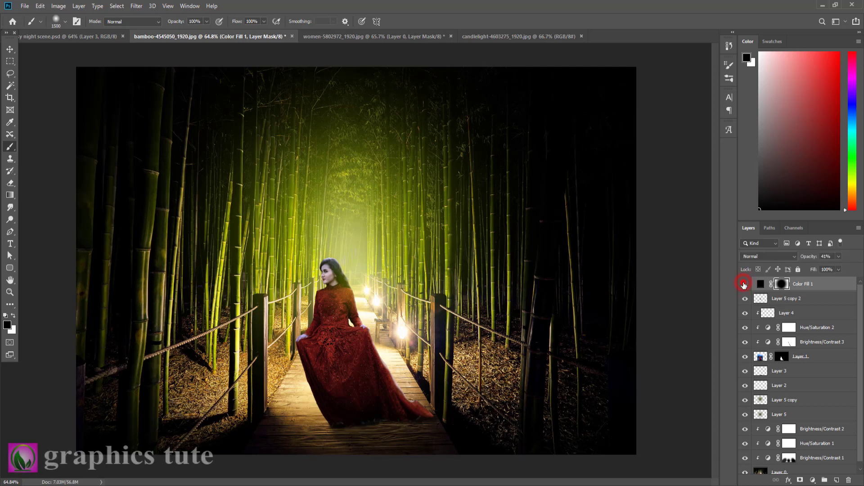
left_click(744, 284)
left_click(745, 285)
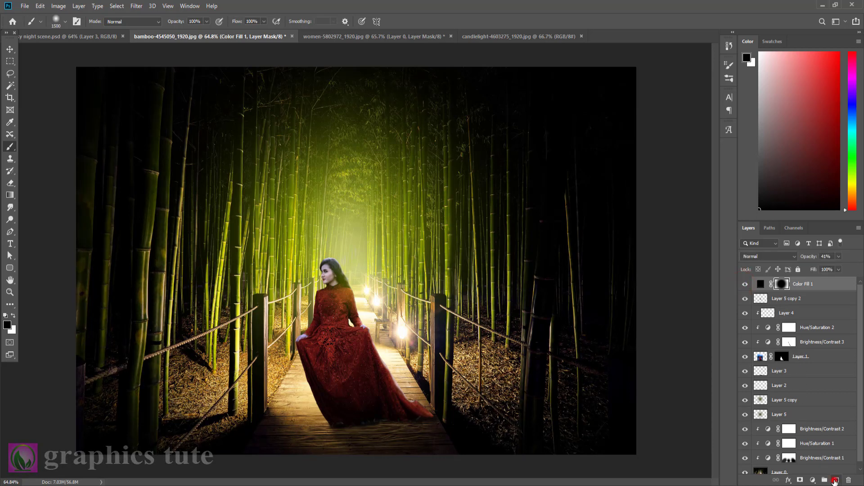
Add an empty layer at the top of the layer stack and reselect the black vignette fill below it.
left_click(835, 481)
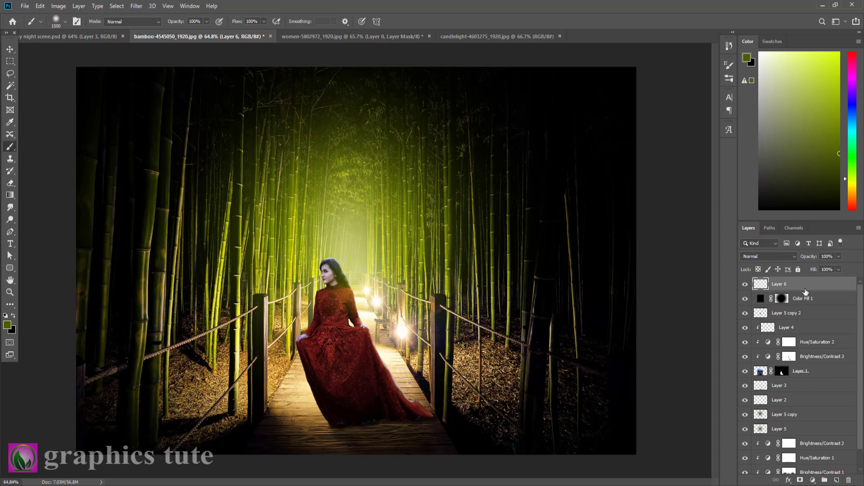
left_click(822, 288)
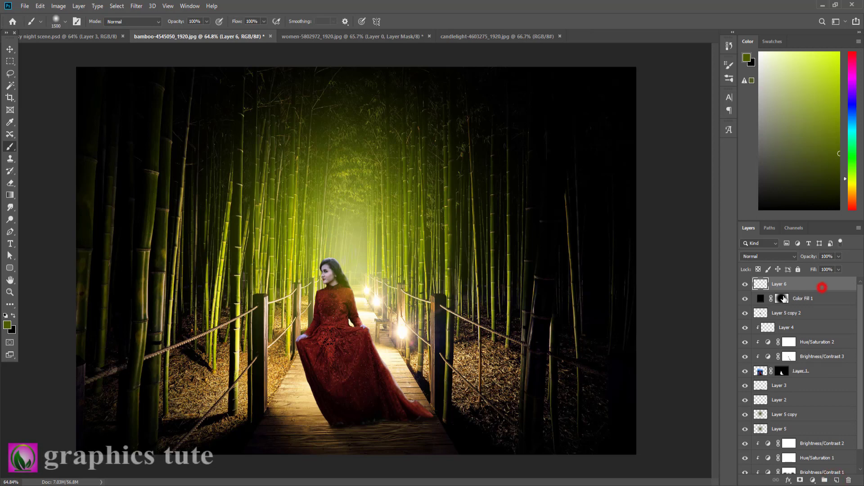
left_click(806, 299)
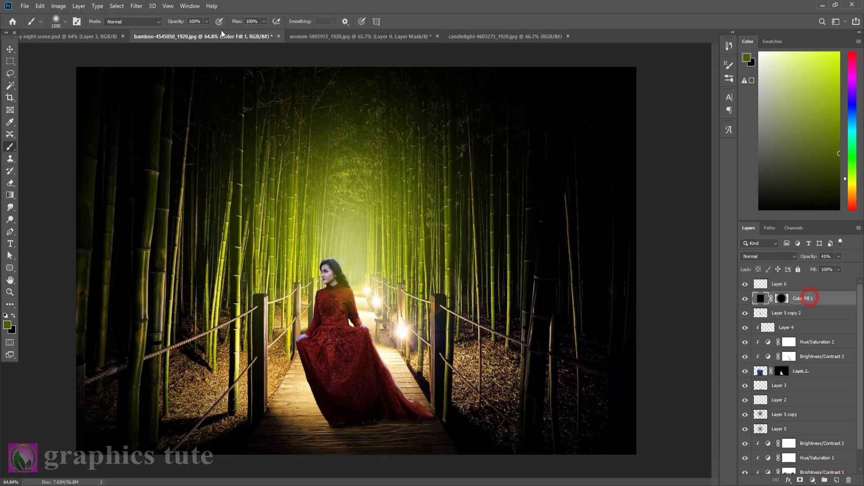
Copy the bokeh lights above the candle from the candlelight image into the bamboo scene and align them with its upper edge.
left_click(504, 36)
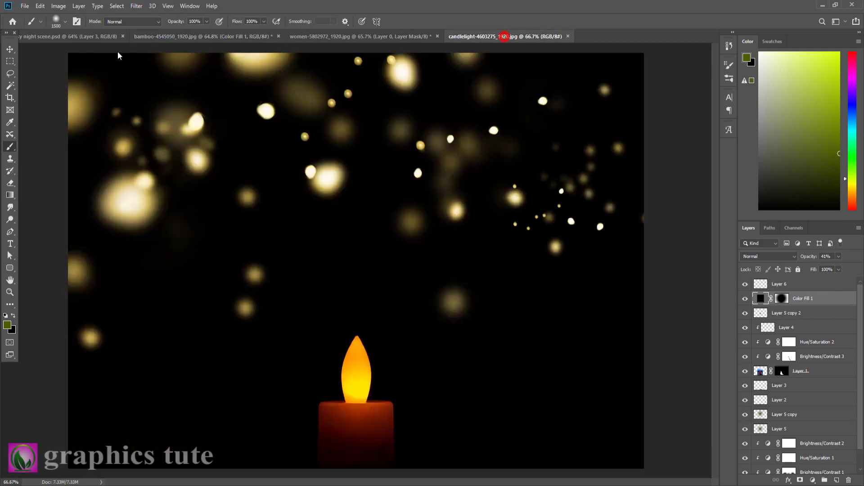
left_click(10, 50)
left_click(10, 62)
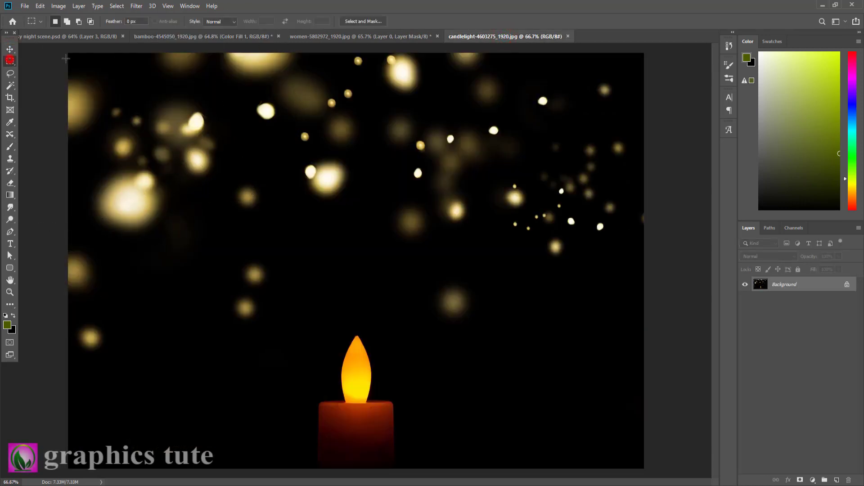
left_click_drag(66, 50, 648, 329)
left_click(10, 49)
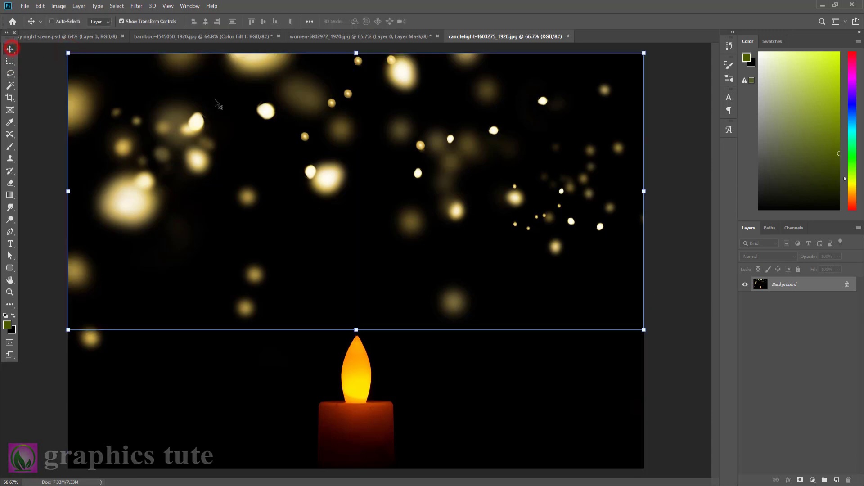
left_click_drag(278, 107, 398, 229)
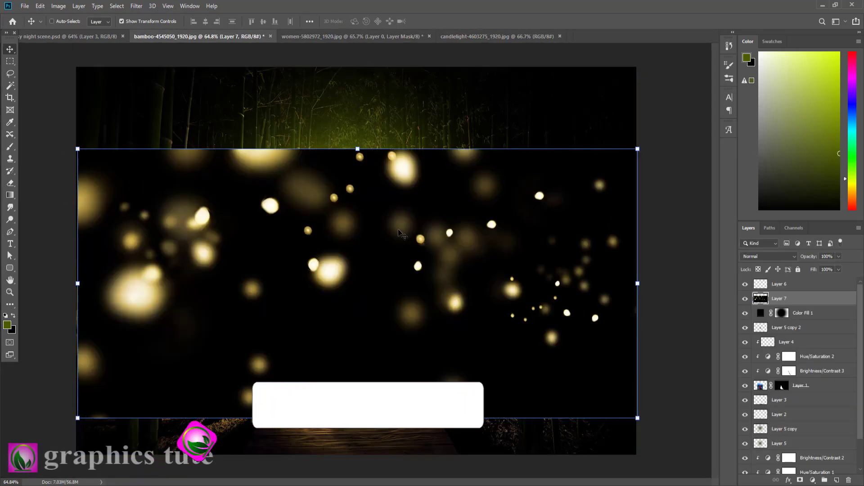
left_click_drag(455, 233, 455, 148)
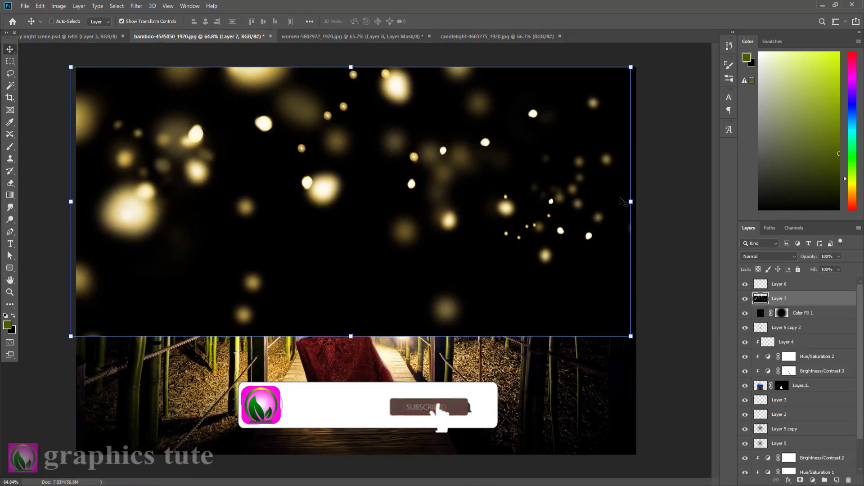
Set the bokeh layer's blend mode to Screen and scale it to 113.33% so it spans the scene's full width.
left_click(764, 256)
left_click(752, 328)
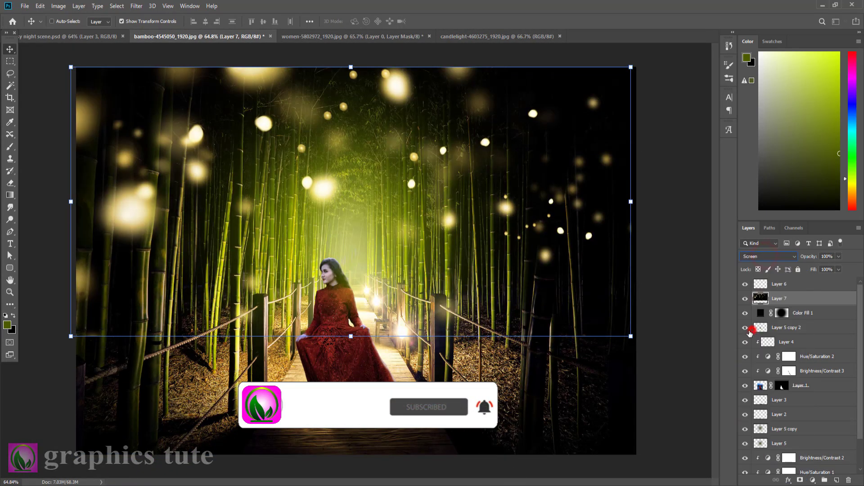
left_click_drag(630, 336, 644, 358)
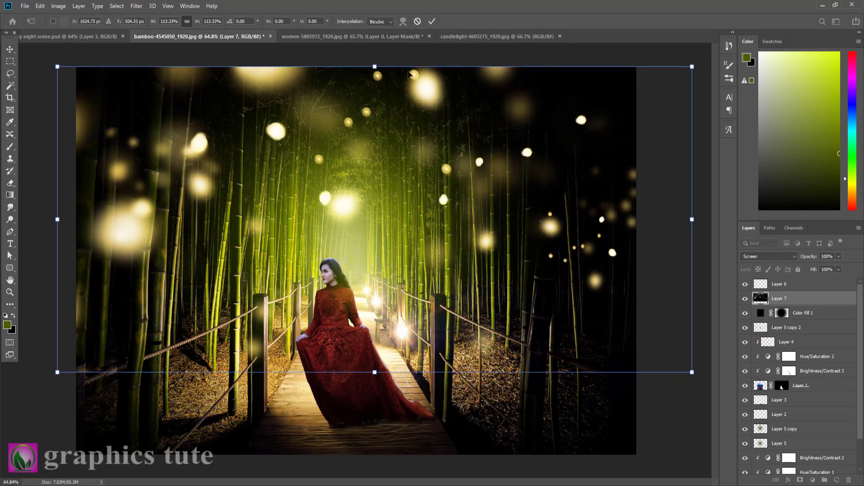
left_click(430, 22)
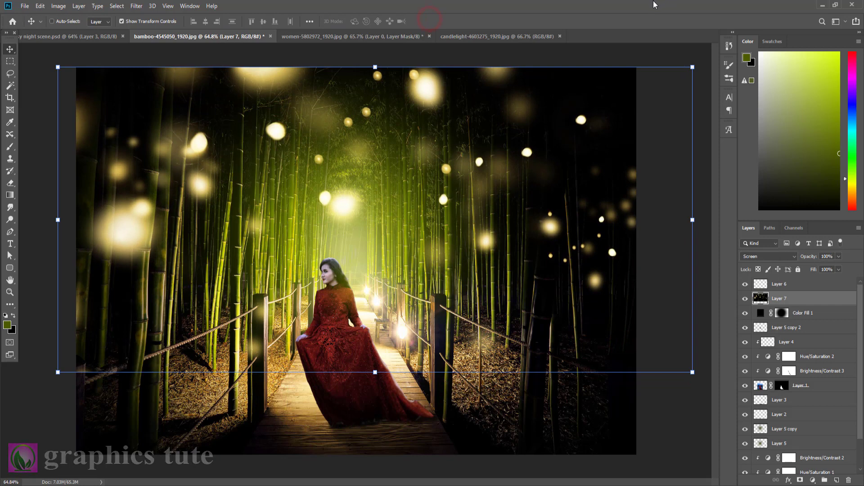
Shift the bokeh layer's hue by +14 with Hue/Saturation to make the lights greener.
left_click(819, 302)
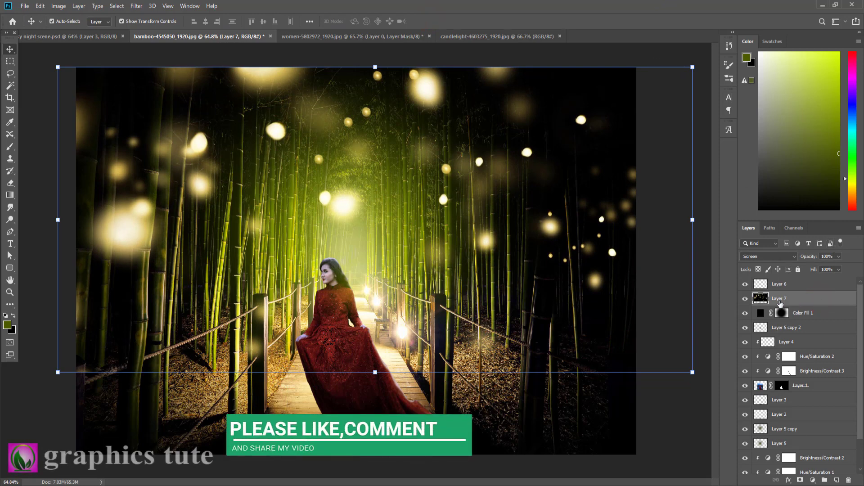
key("ctrl+u")
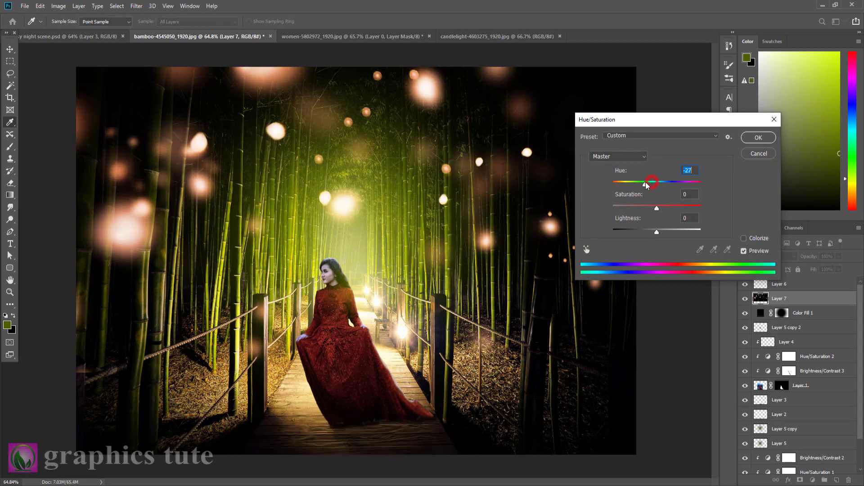
left_click_drag(654, 185, 665, 188)
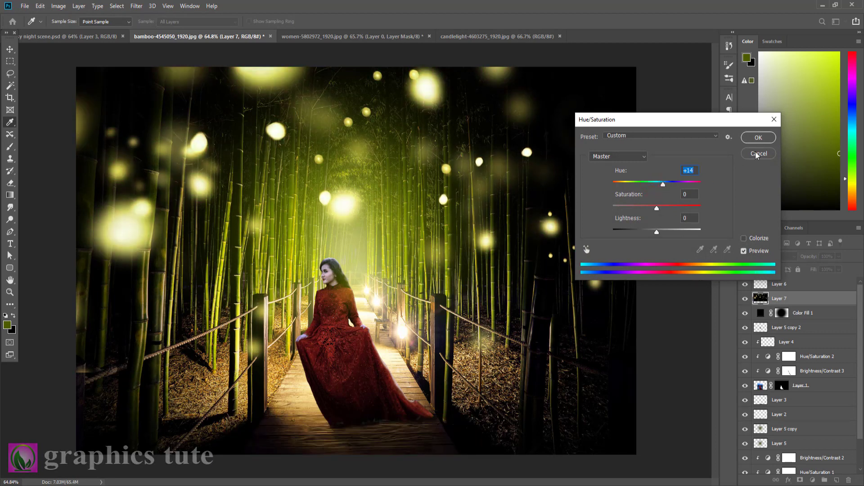
left_click(760, 139)
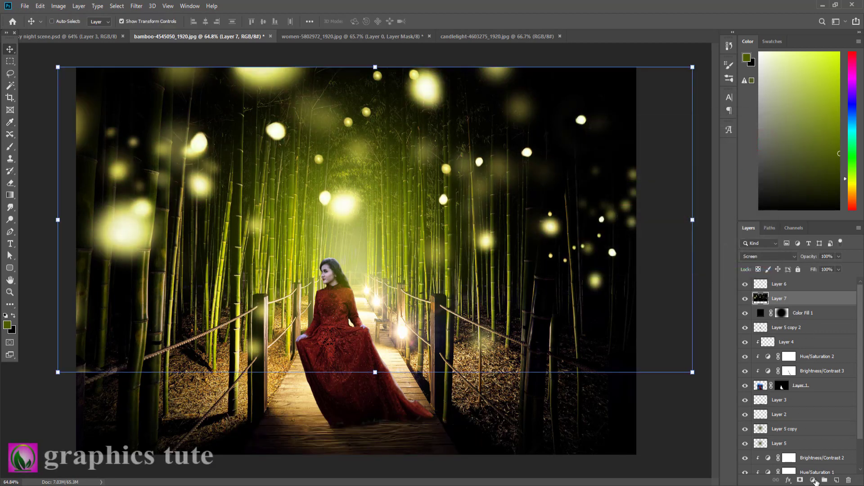
Add a layer mask to the bokeh layer and paint black with a 300 px brush over the large left-hand light and the woman.
left_click(795, 481)
key("d")
key("b")
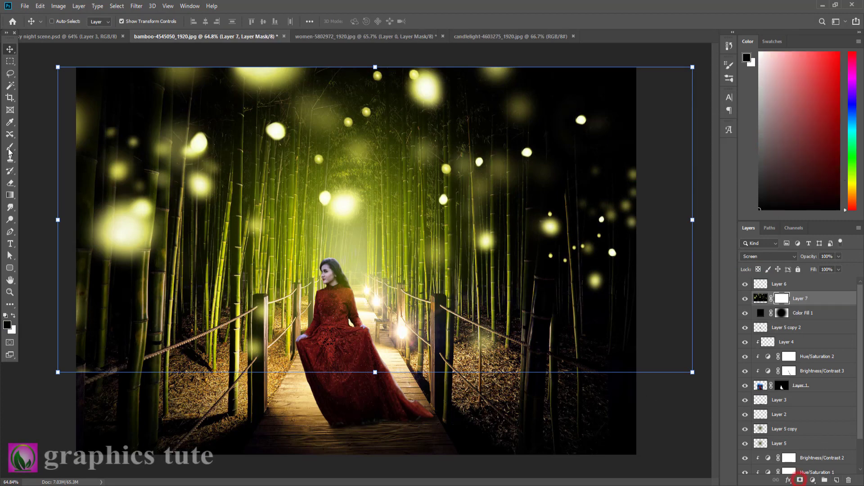
key("bracketleft")
key("bracketleft")
key("bracketleft")
key("bracketleft")
key("bracketleft")
key("bracketleft")
key("bracketleft")
key("bracketleft")
key("bracketleft")
key("bracketleft")
key("bracketleft")
key("bracketleft")
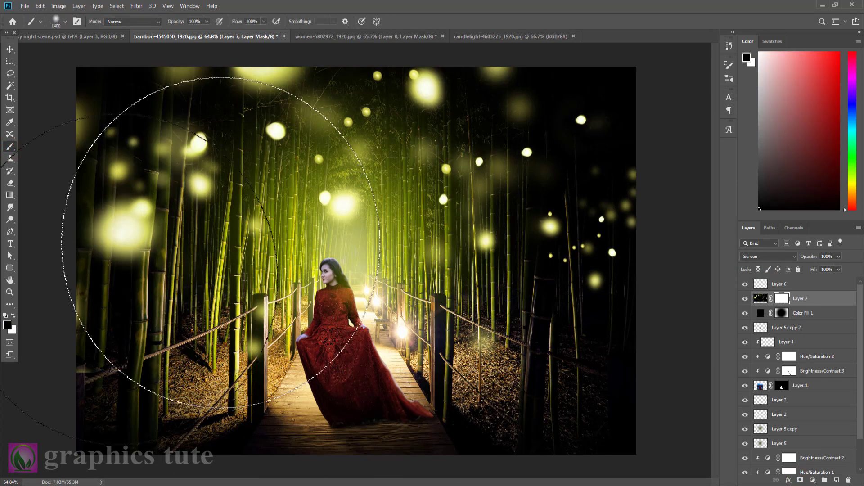
mouse_move(126, 256)
left_mouse_down()
mouse_move(121, 221)
mouse_move(59, 309)
left_mouse_up()
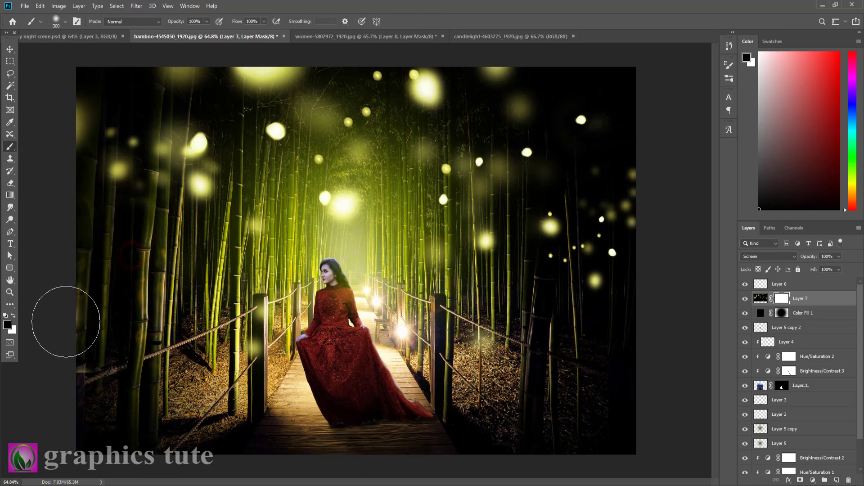
left_click(337, 290)
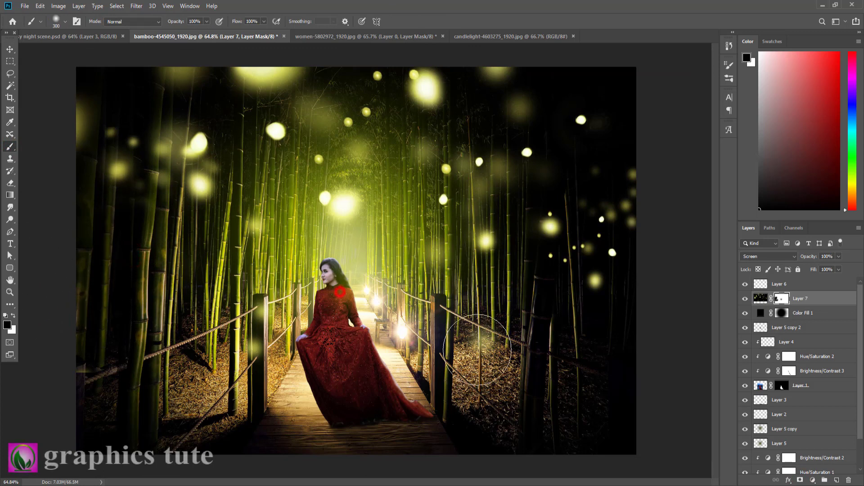
Soften the bokeh layer's image with a Gaussian Blur of 9.6 pixels.
left_click(760, 299)
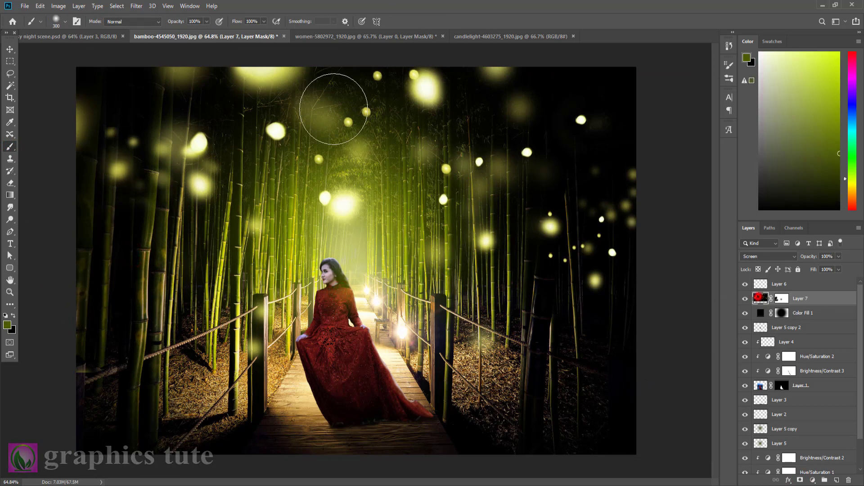
left_click(136, 6)
mouse_move(152, 114)
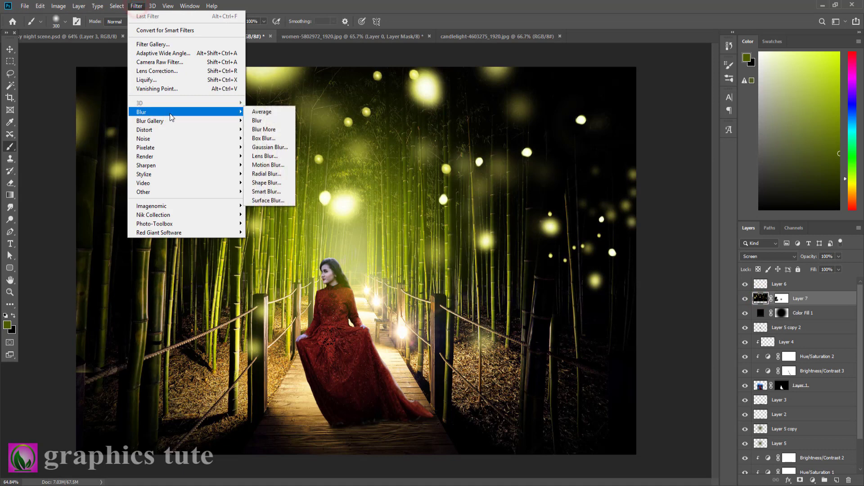
left_click(263, 145)
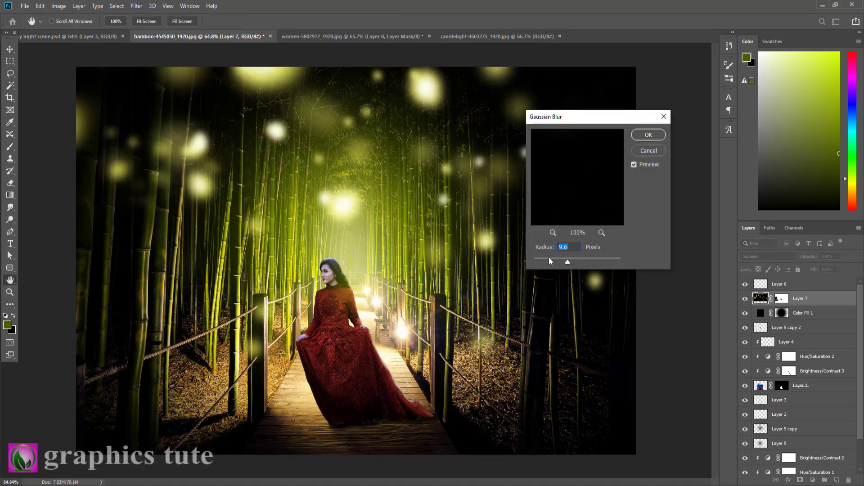
left_click(654, 135)
Stamp all visible layers onto the empty top layer and open it in the Camera Raw Filter.
left_click(804, 285)
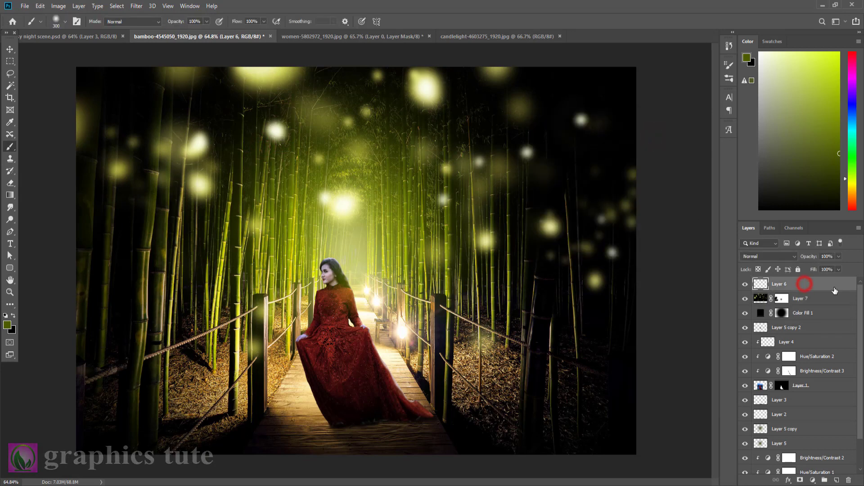
key("ctrl+shift+alt+e")
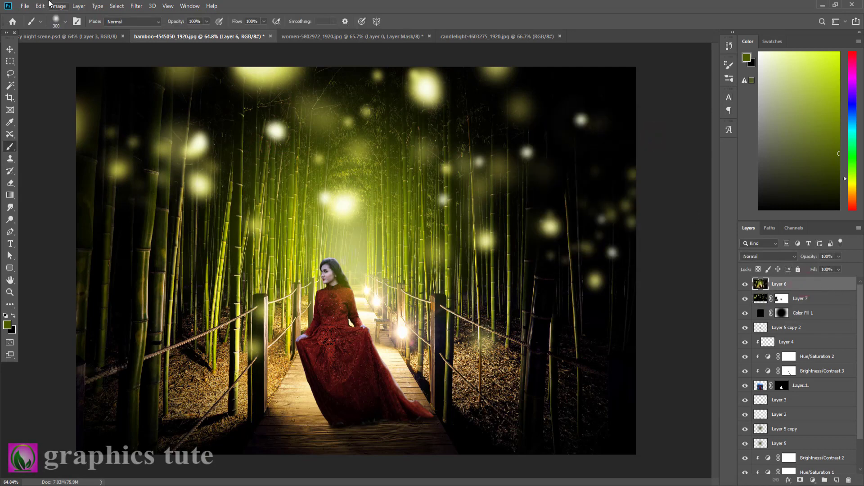
left_click(135, 6)
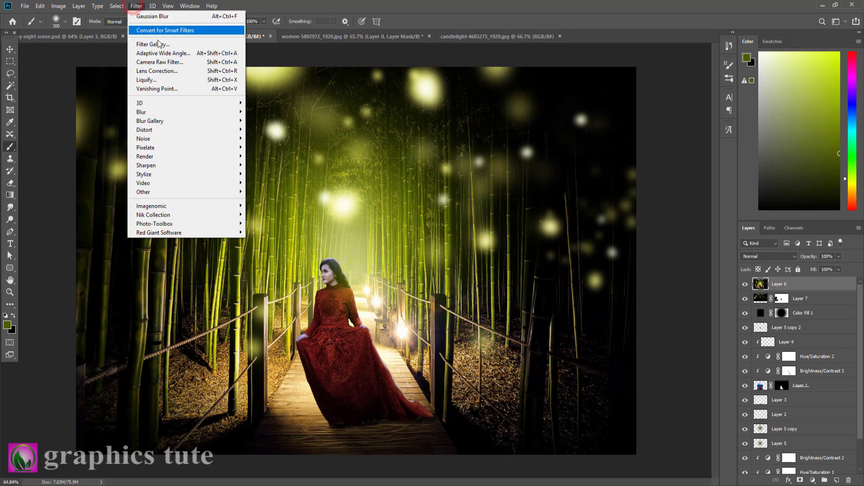
left_click(153, 61)
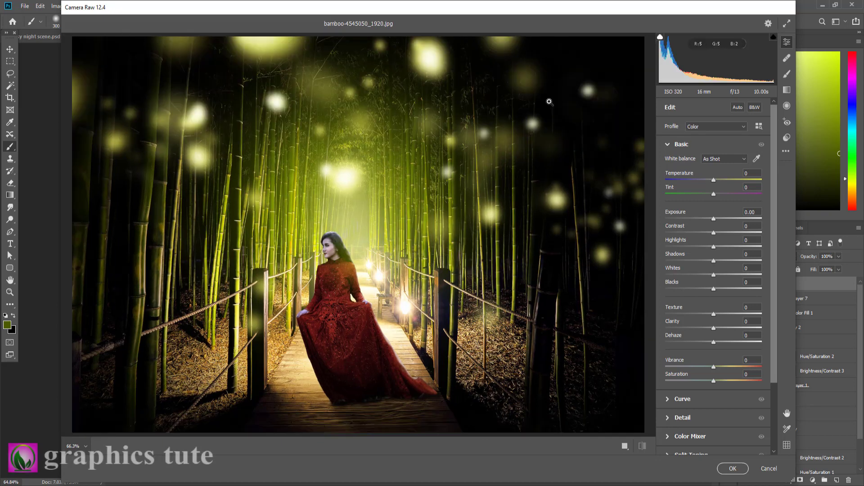
Apply Camera Raw with Contrast +14, Highlights -31, Shadows +20, Whites +14, Blacks +2, Texture +22, Clarity +21, Dehaze +6, Vibrance +3 and Saturation +5.
left_click_drag(714, 232, 715, 288)
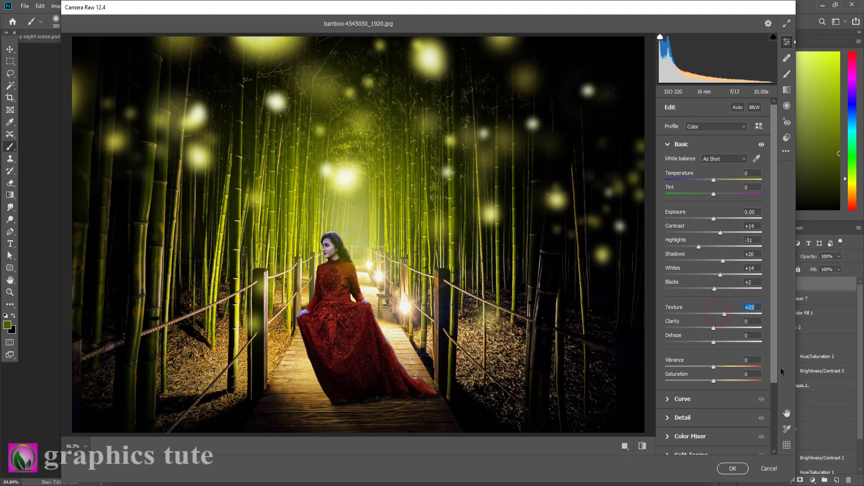
left_click_drag(715, 332, 725, 329)
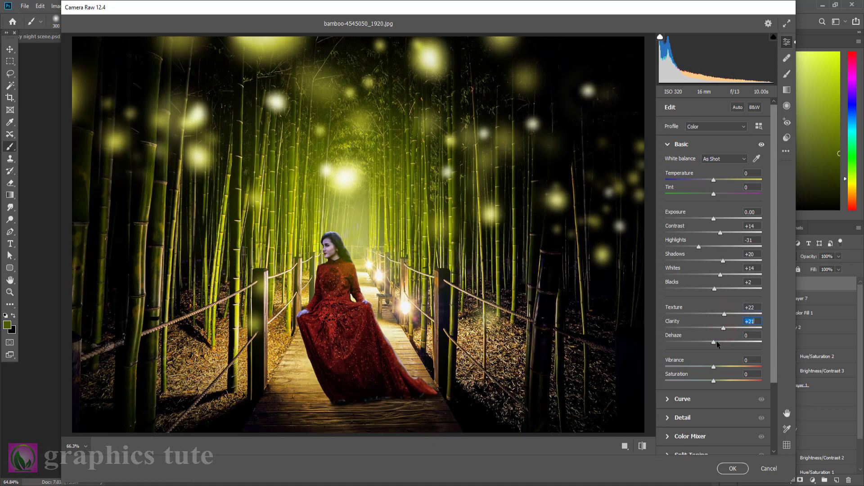
left_click_drag(716, 342, 724, 342)
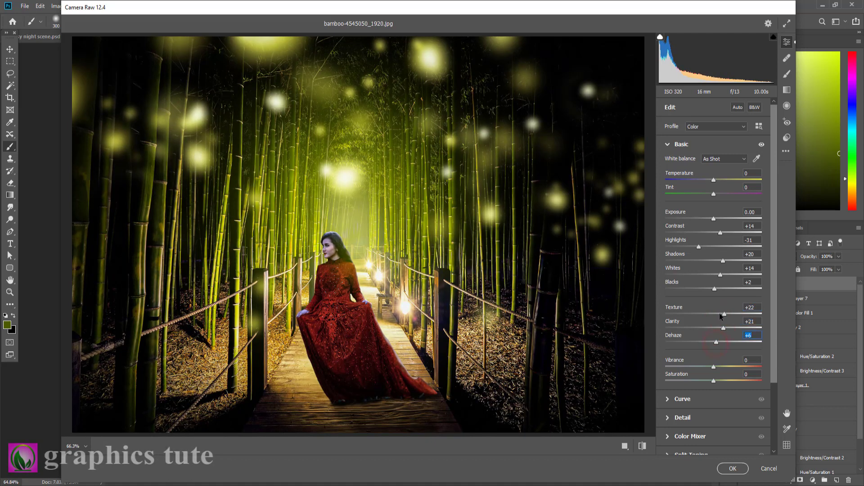
left_click_drag(722, 369, 717, 382)
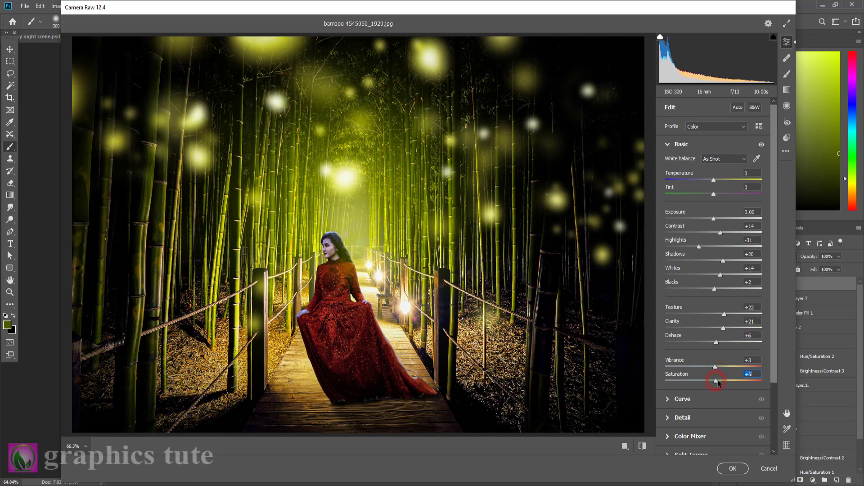
left_click(734, 468)
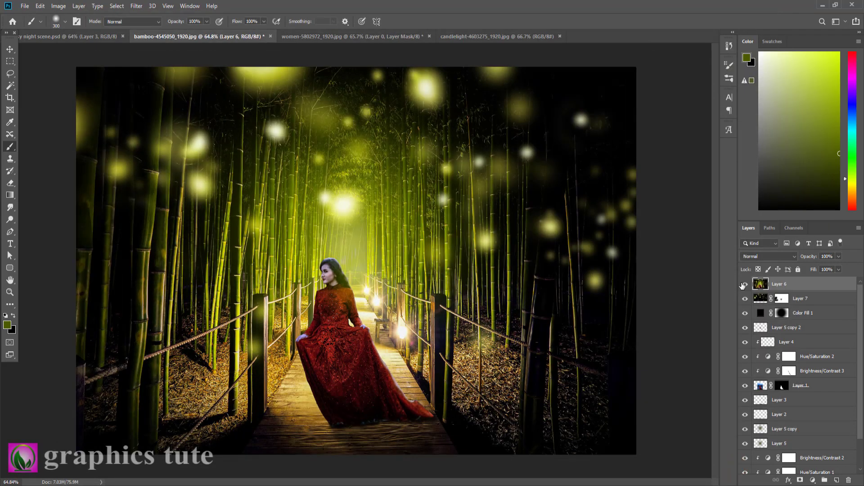
Compare the image with and without the Camera Raw grading by toggling the stamped layer's visibility.
left_click(743, 284)
left_click(743, 284)
left_click(743, 284)
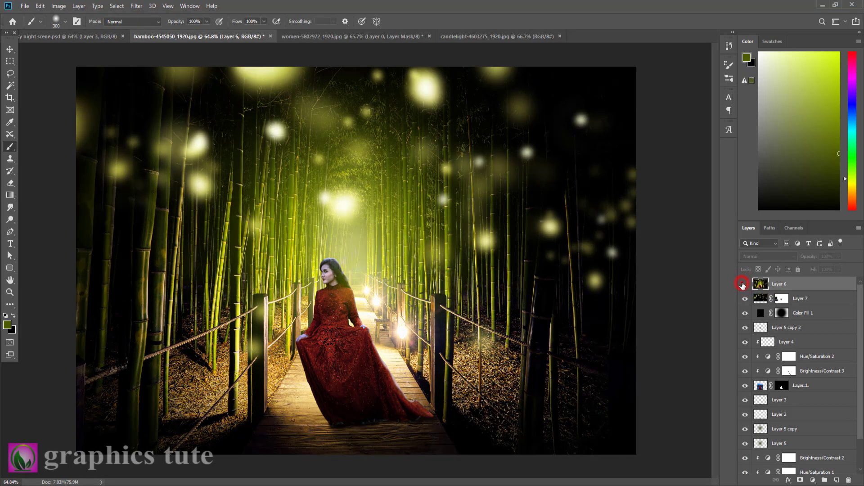
left_click(744, 285)
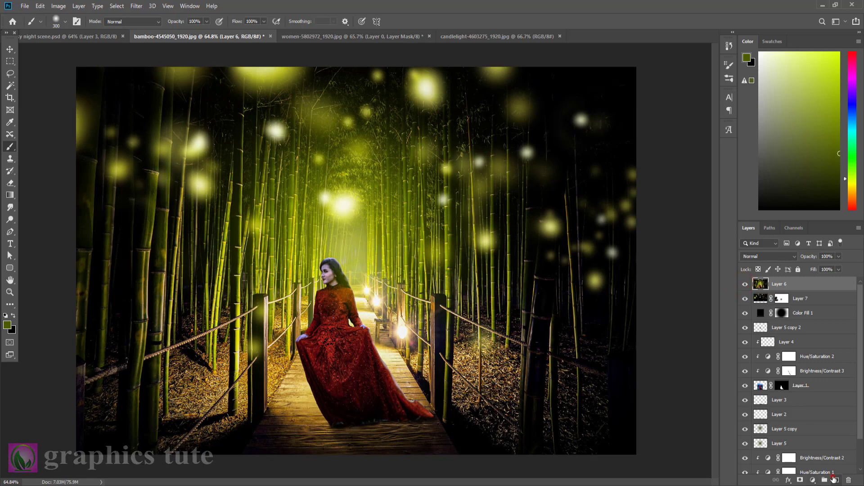
Add a new top layer with all visible layers stamped onto it and set its blend mode to Linear Light.
left_click(834, 480)
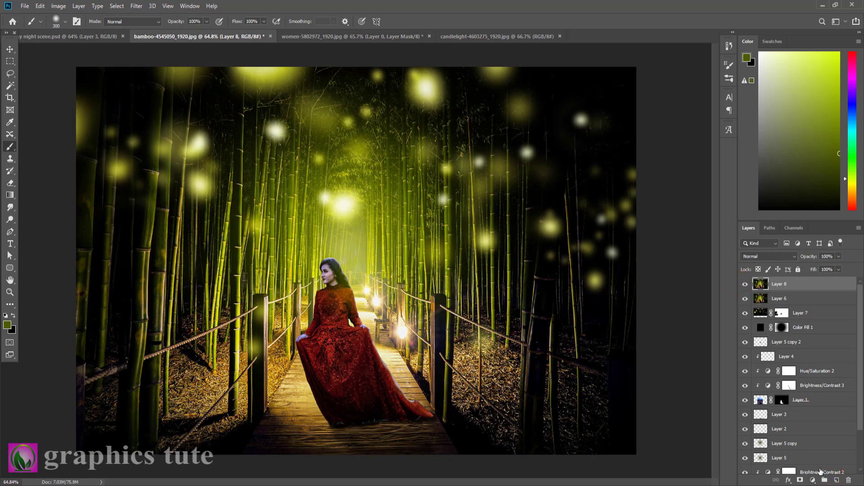
left_click(759, 256)
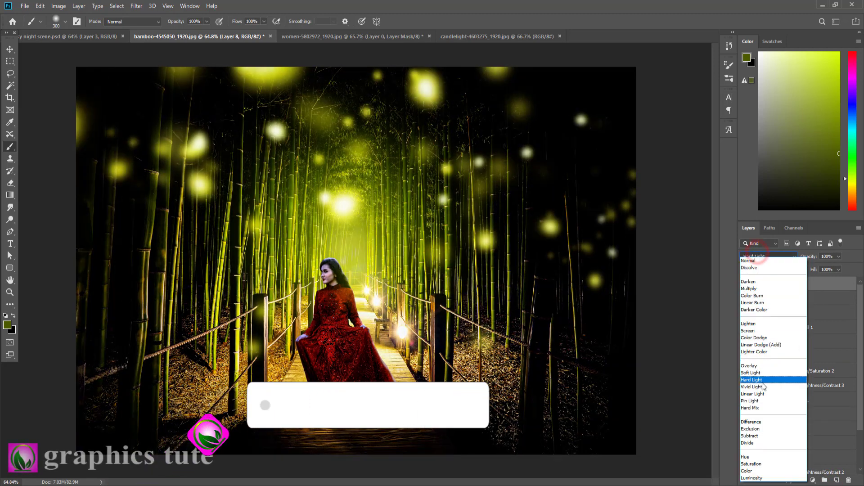
left_click(758, 392)
Sharpen the image by applying a High Pass filter with a 0.6 pixel radius to the Linear Light layer.
left_click(136, 6)
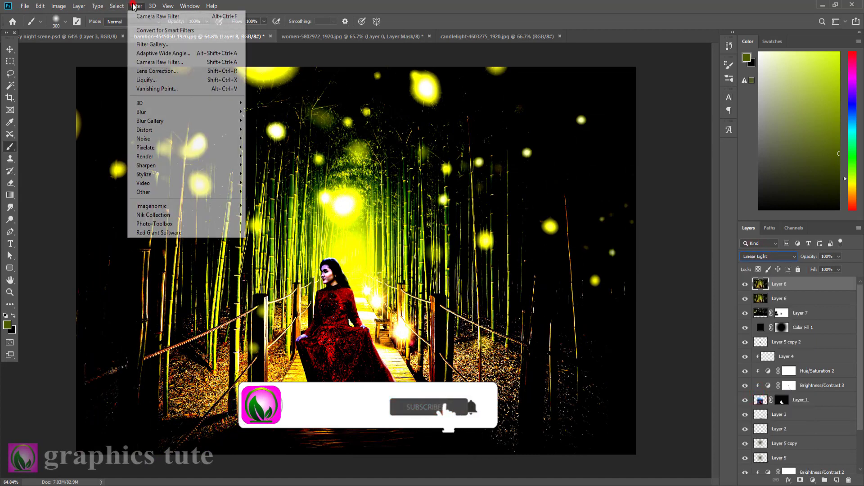
mouse_move(168, 192)
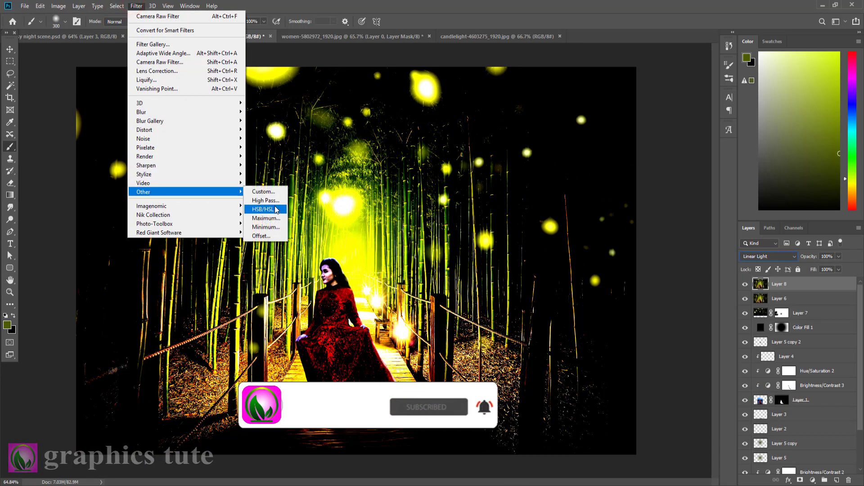
left_click(266, 200)
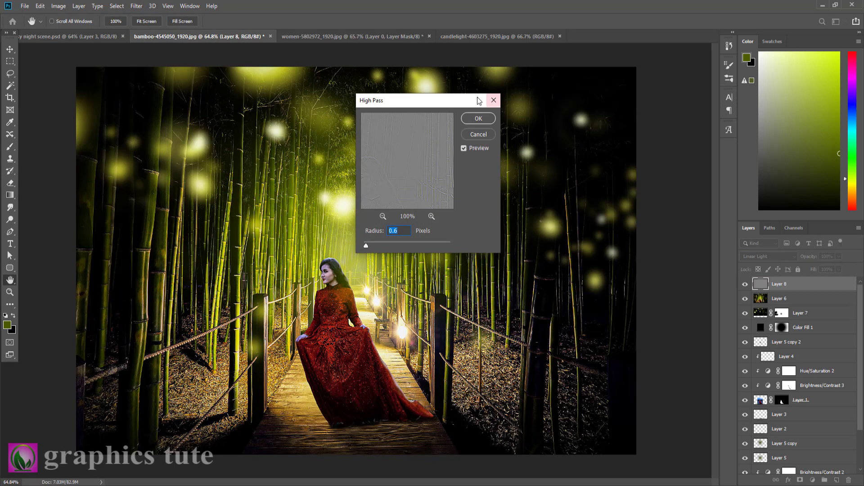
left_click(476, 117)
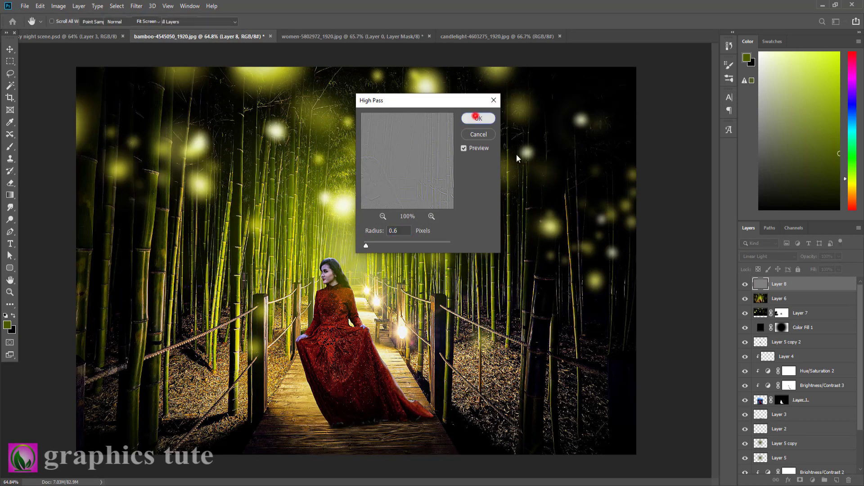
Compare the image with and without the High Pass layer and inspect the woman and walkway up close.
left_click(745, 283)
left_click(745, 283)
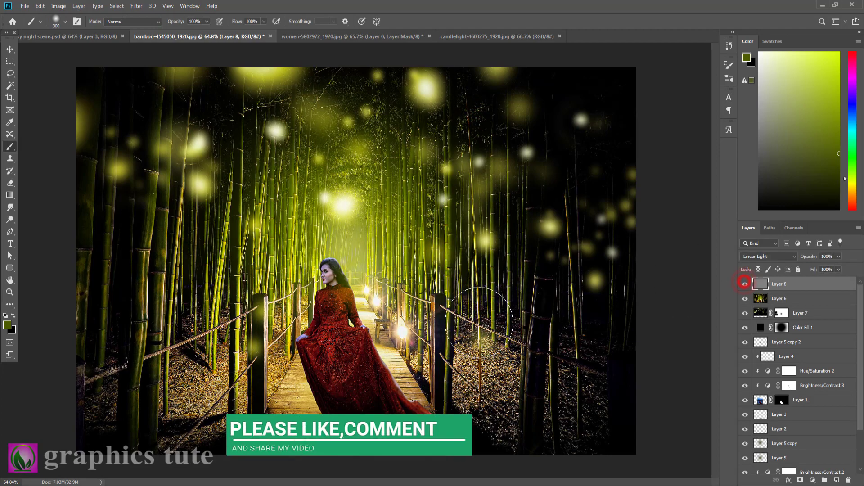
left_click(10, 291)
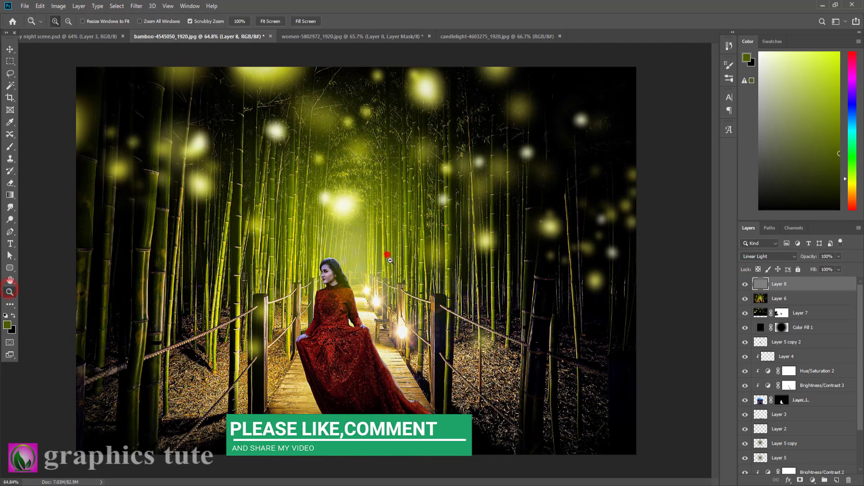
left_click_drag(390, 260, 416, 269)
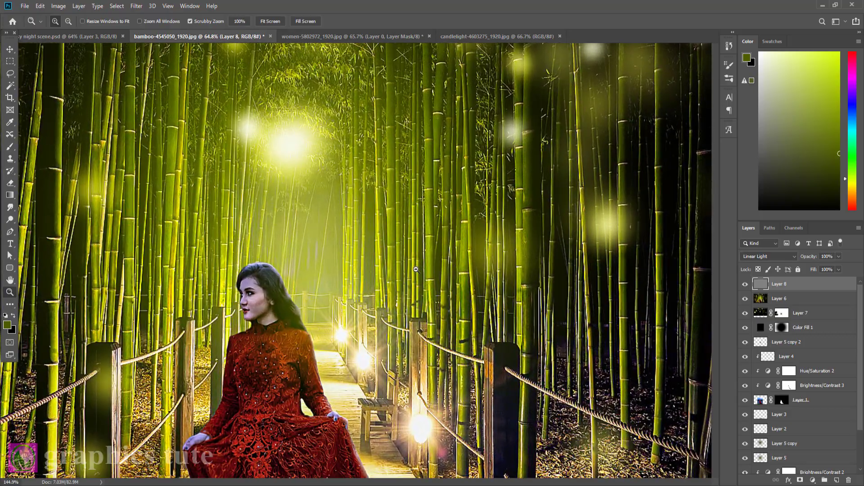